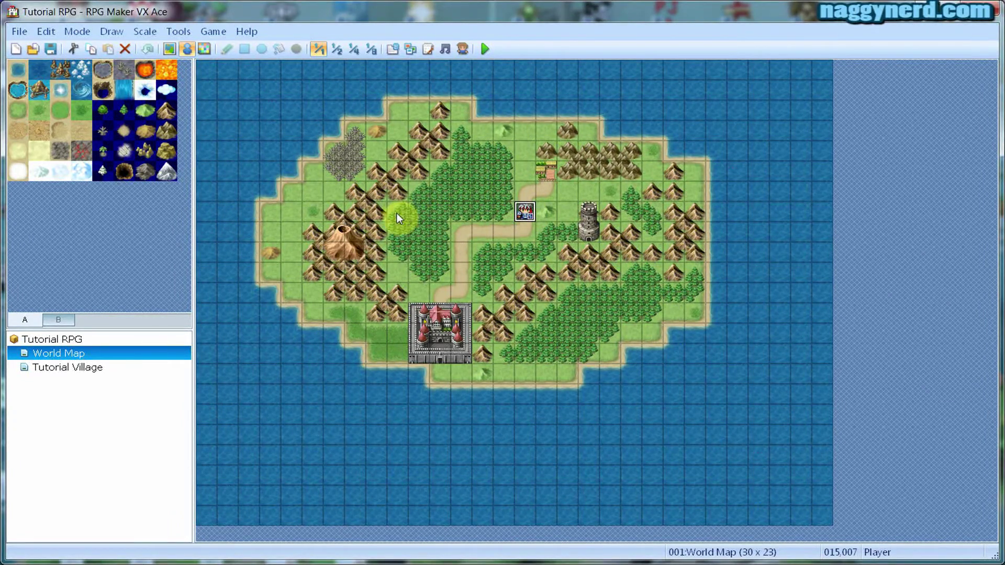
Open the Tutorial Village map after browsing the project's map options
left_click(64, 369)
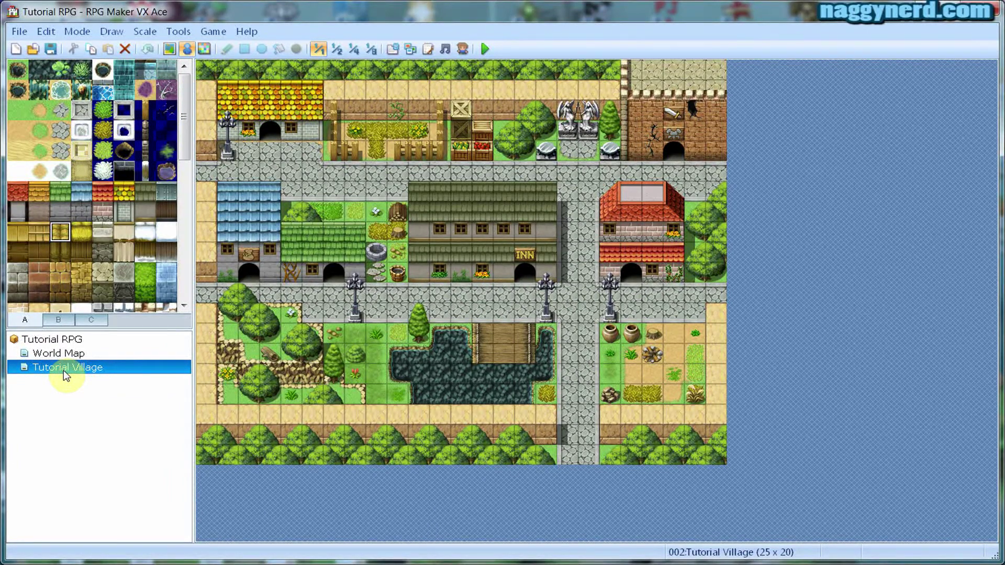
right_click(70, 341)
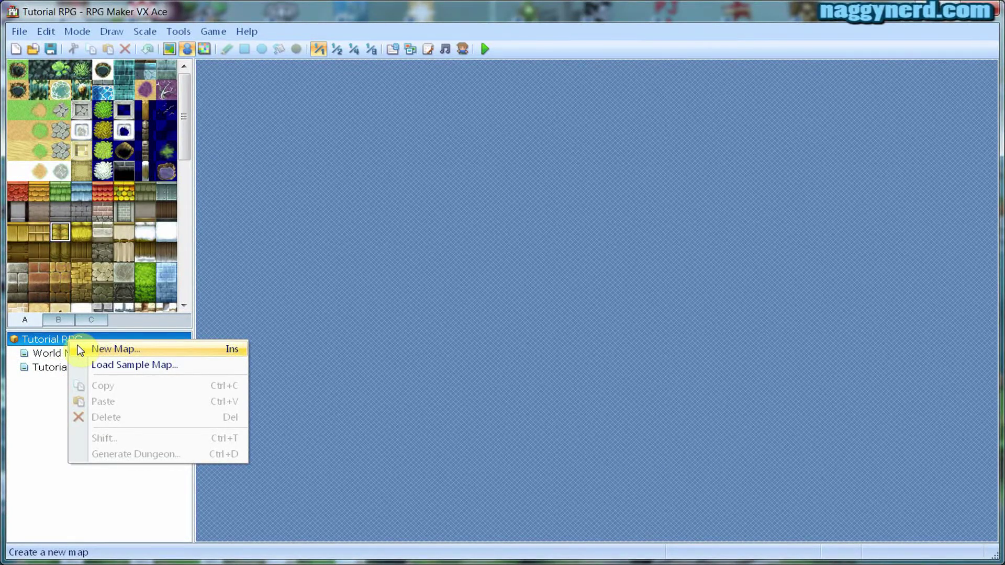
left_click(45, 390)
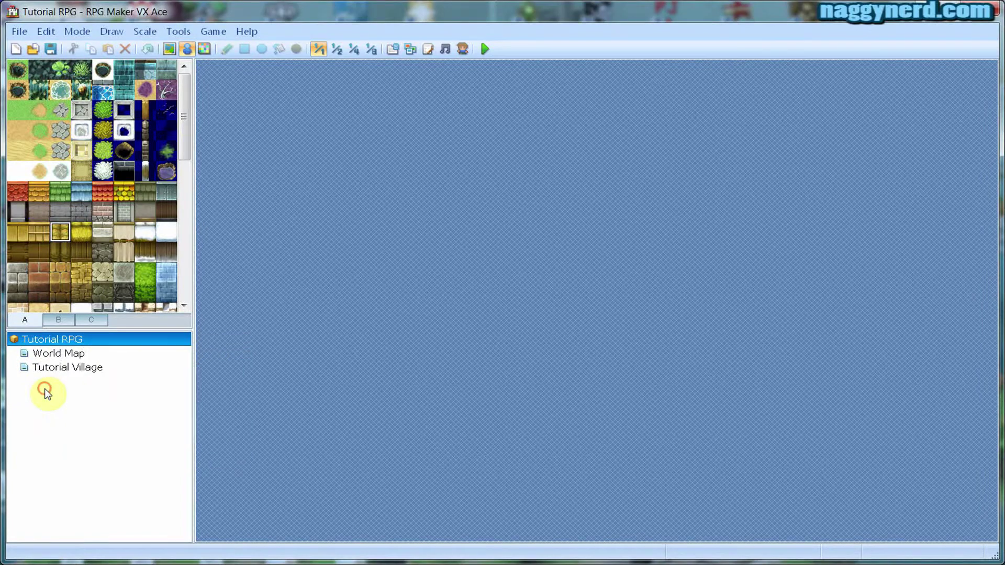
left_click(62, 354)
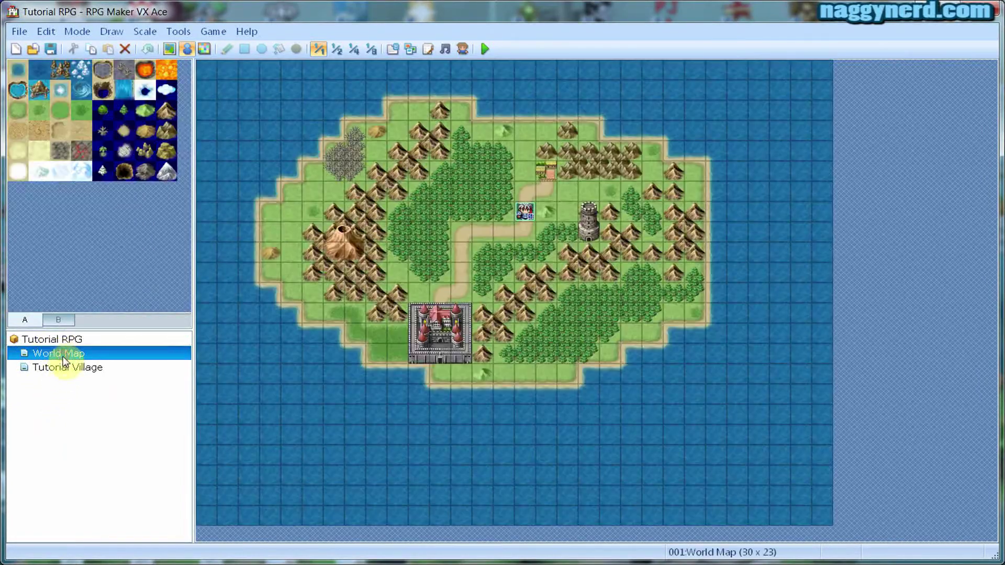
left_click(64, 368)
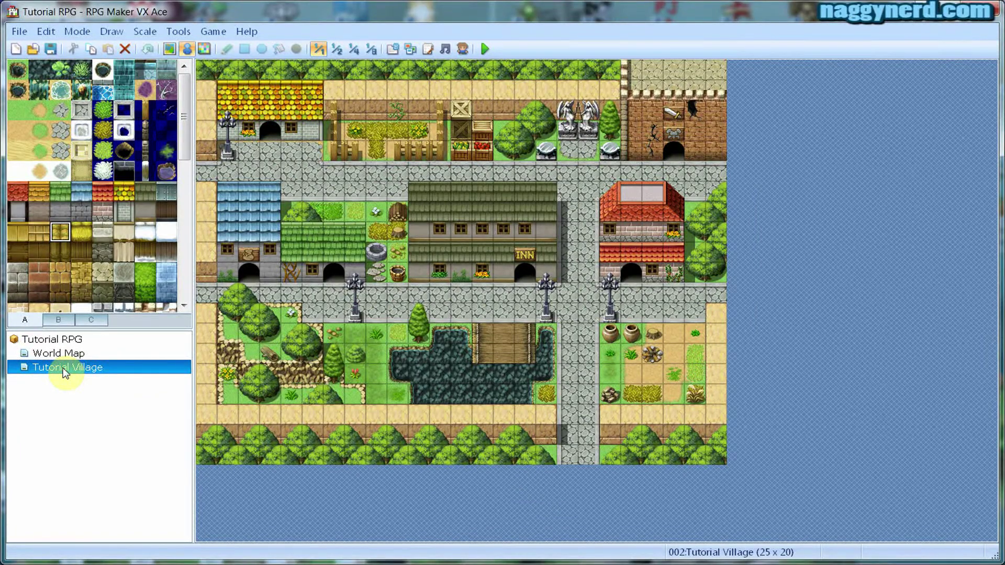
Create a new map MAP003 under Tutorial Village with default settings, then delete it
right_click(64, 372)
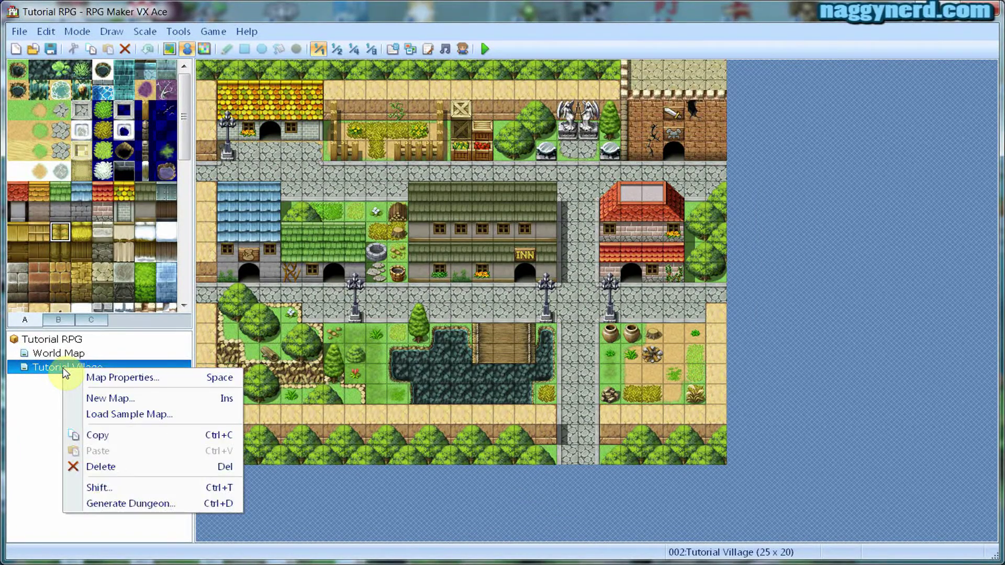
left_click(82, 399)
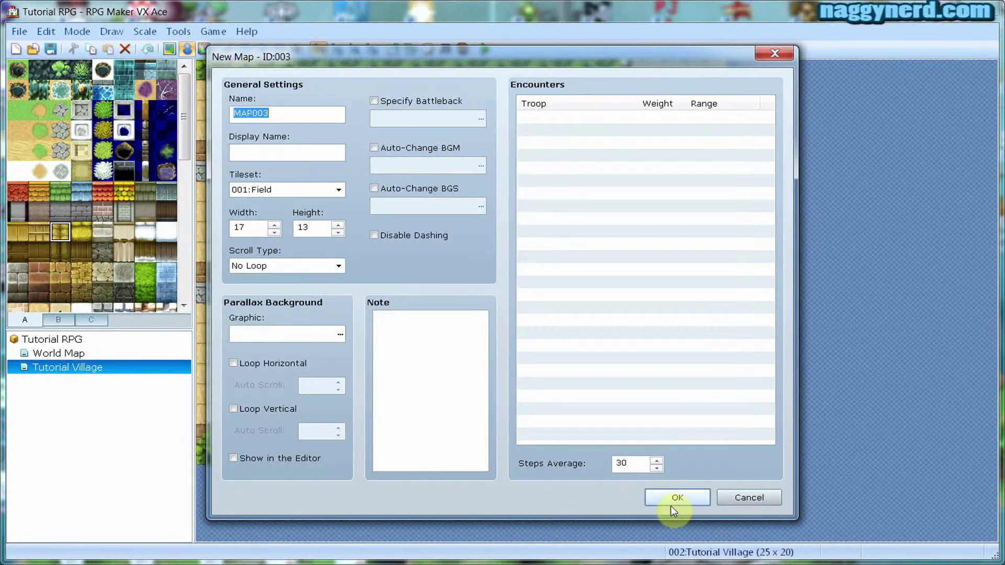
left_click(673, 504)
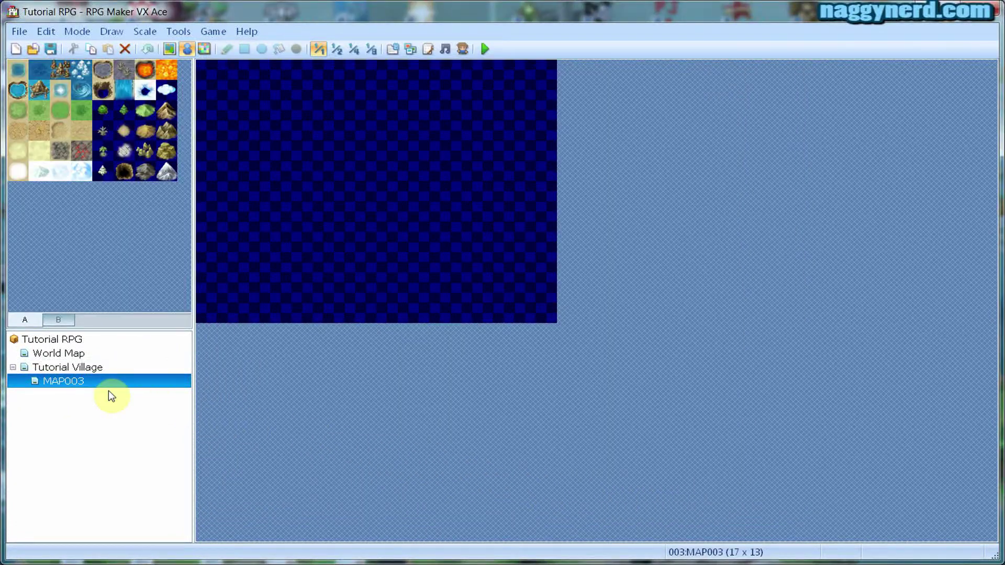
left_click(84, 369)
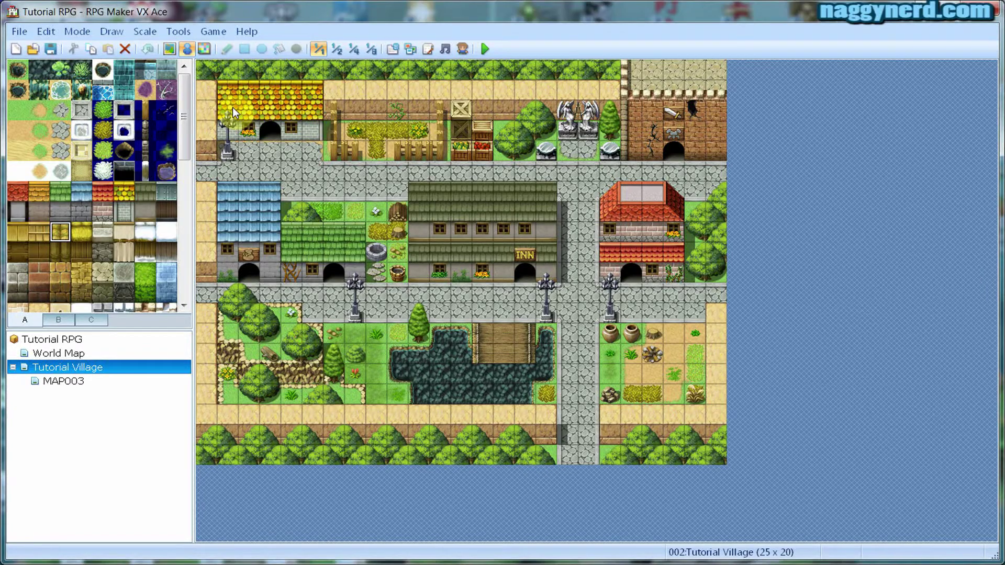
right_click(72, 383)
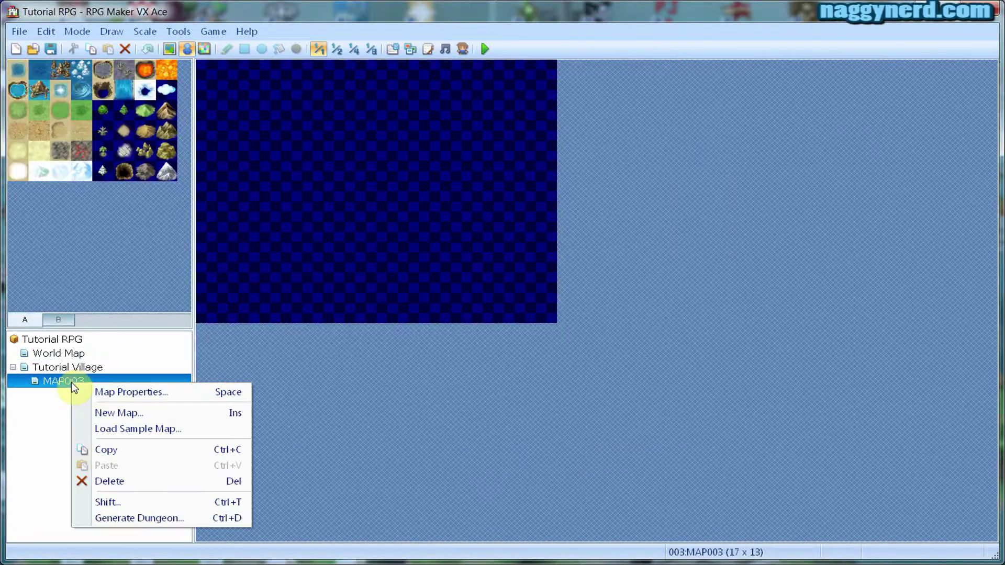
left_click(108, 481)
left_click(497, 332)
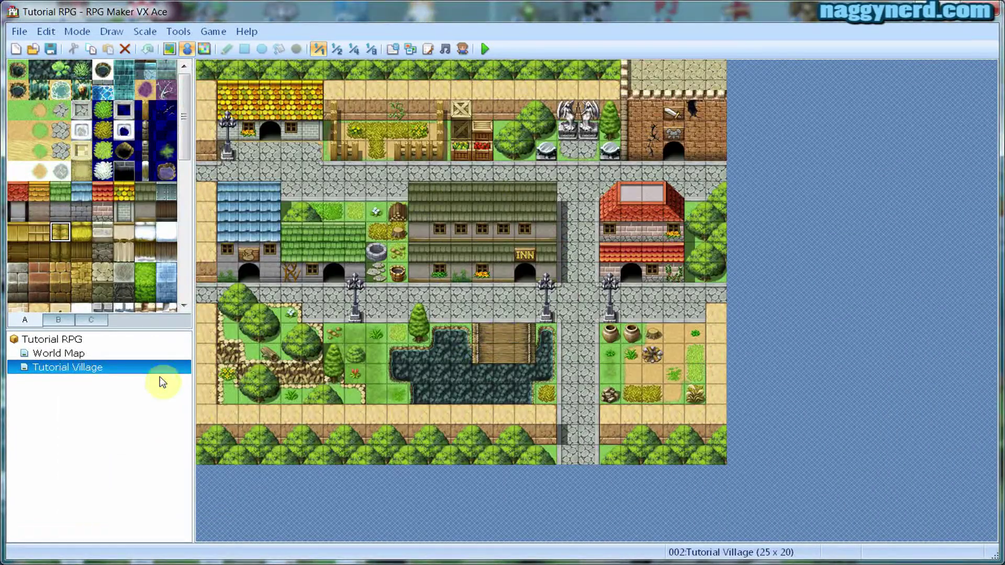
Open the World Map, view its regions, and return to event editing mode
left_click(80, 355)
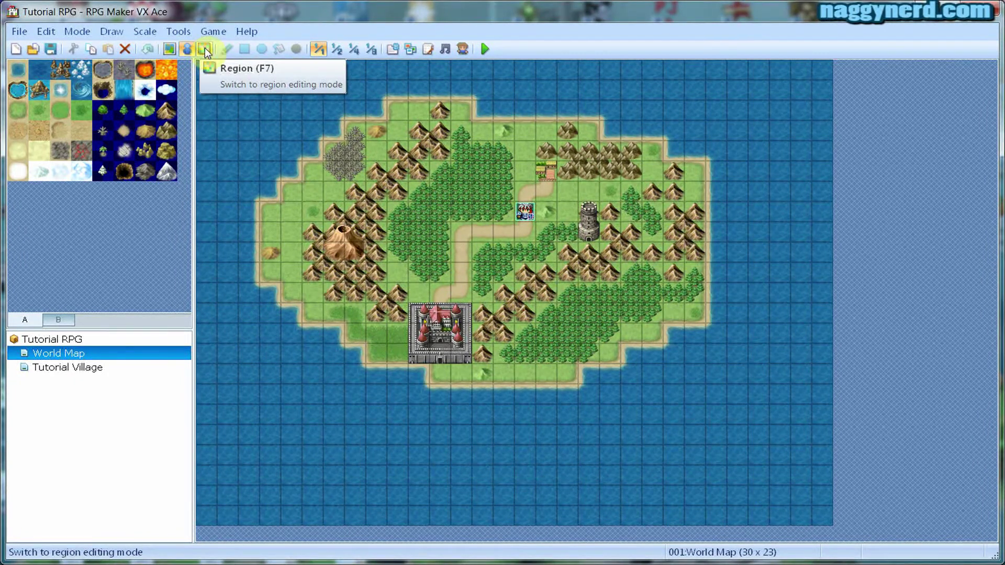
left_click(174, 50)
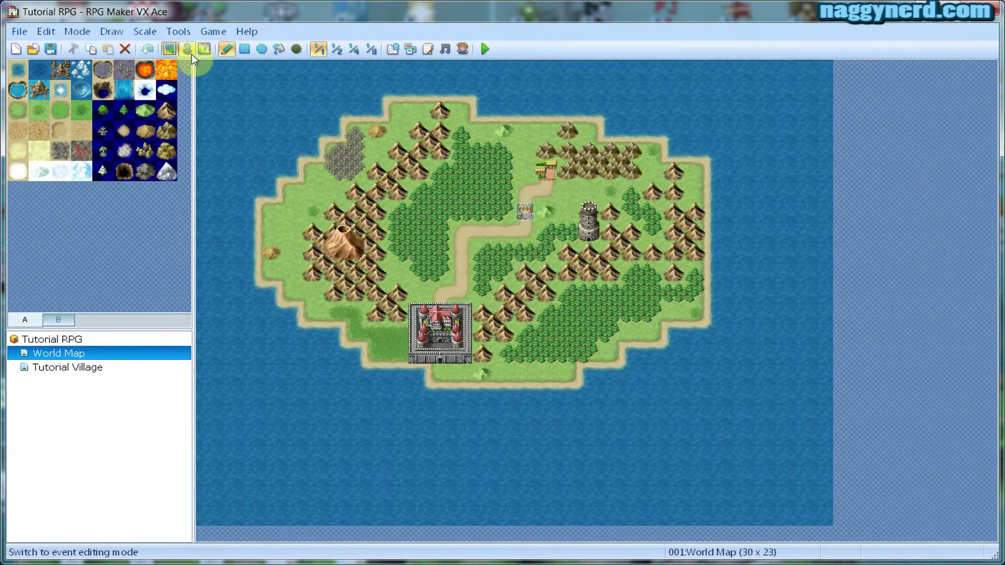
left_click(210, 54)
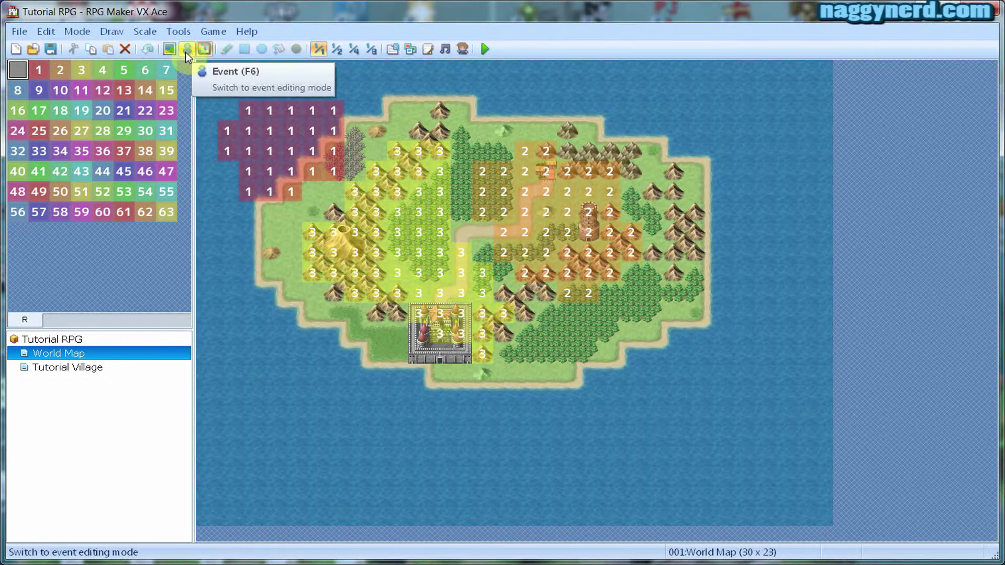
left_click(187, 49)
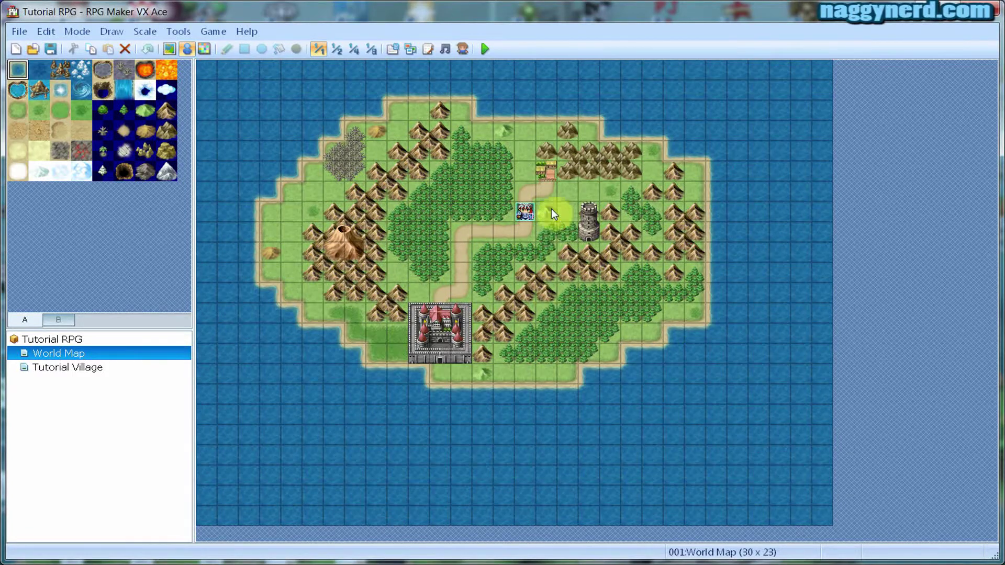
Create a new event on the World Map's village tile (016,005)
left_click(485, 214)
left_click(483, 193)
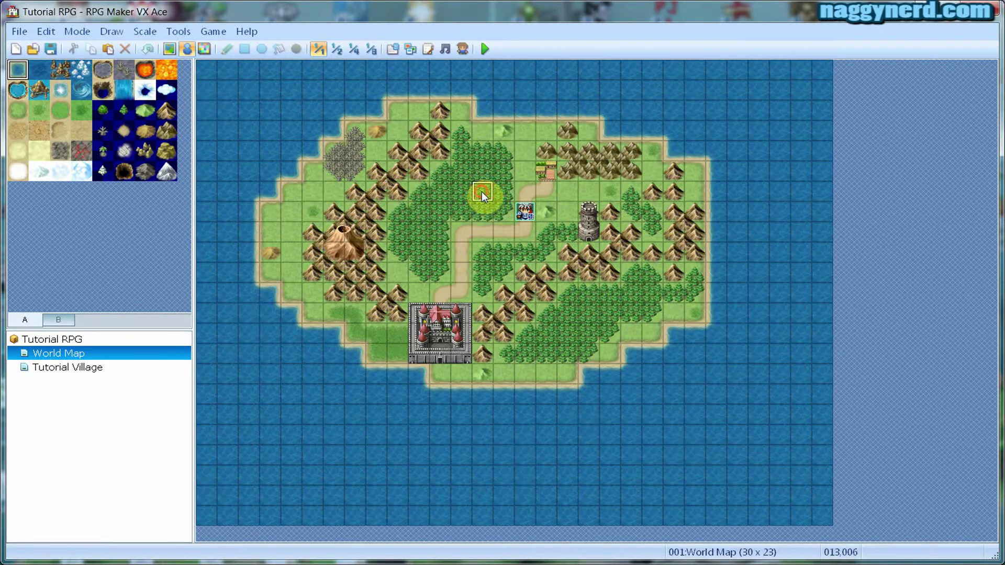
left_click(462, 196)
left_click(461, 212)
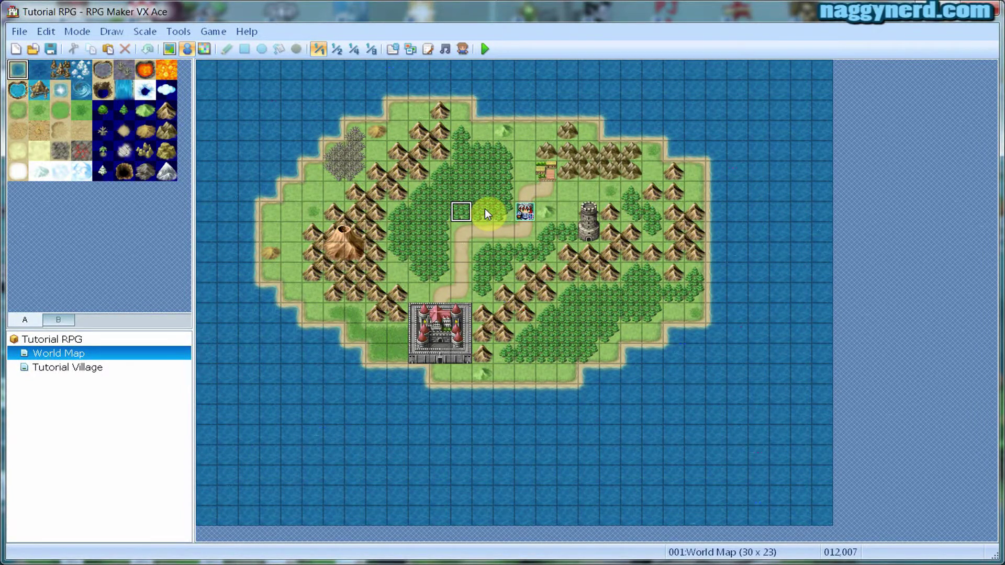
right_click(545, 175)
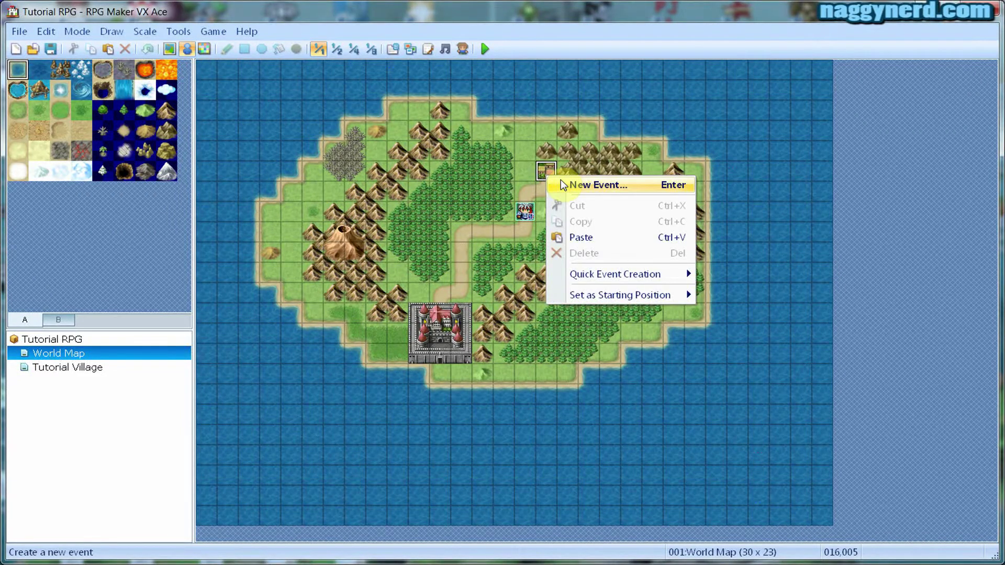
left_click(561, 180)
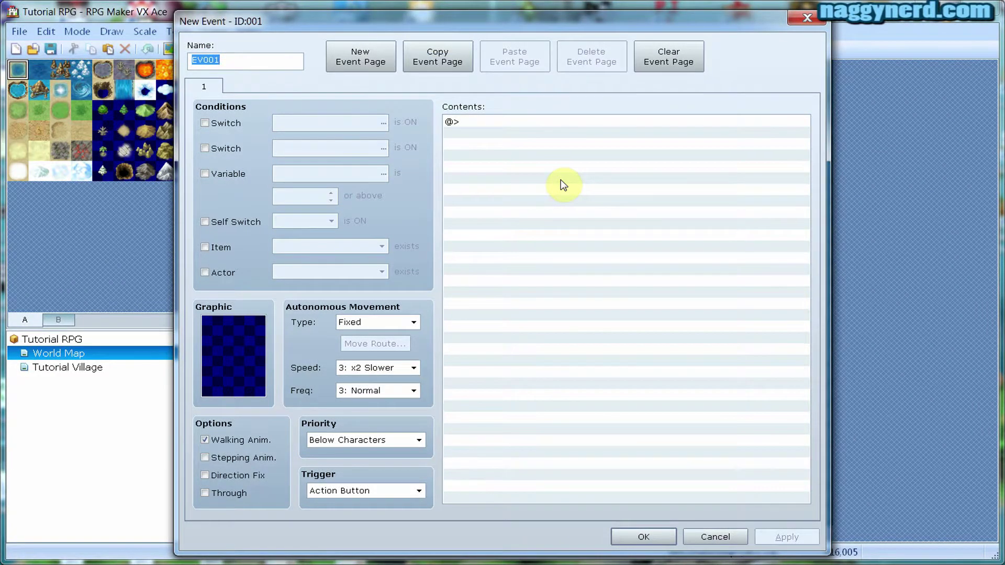
Set EV001's trigger to Player Touch
left_click(497, 123)
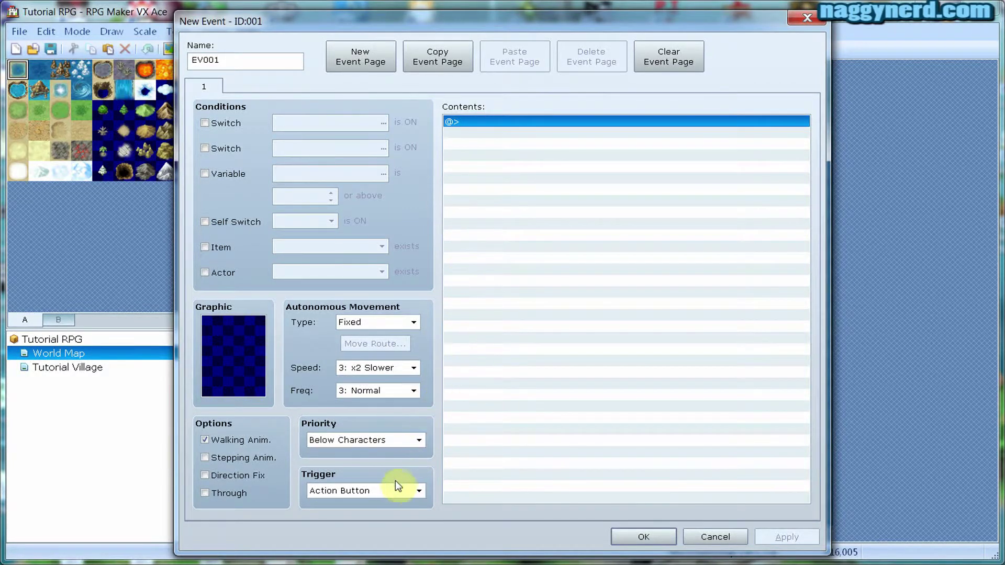
mouse_move(387, 496)
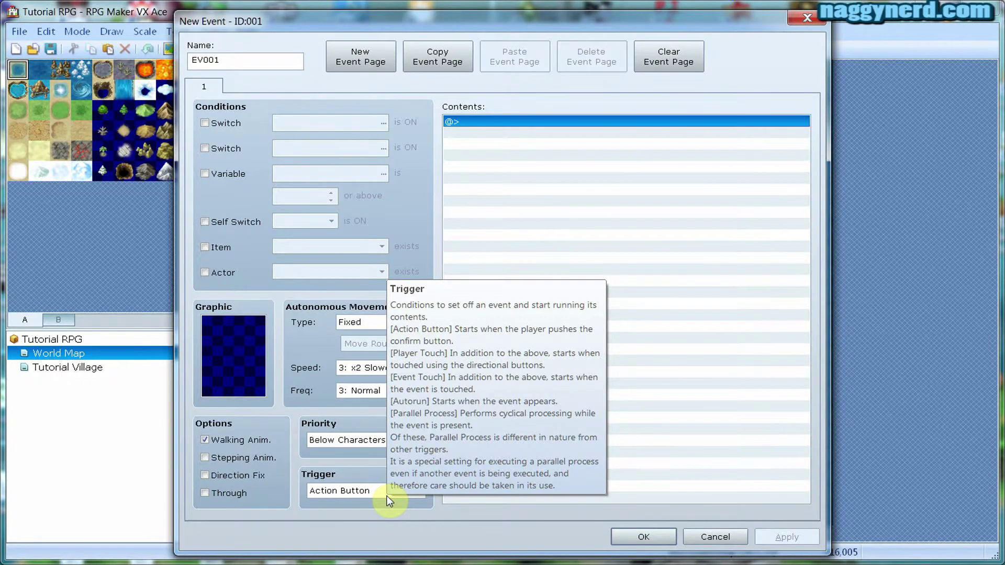
left_click(387, 492)
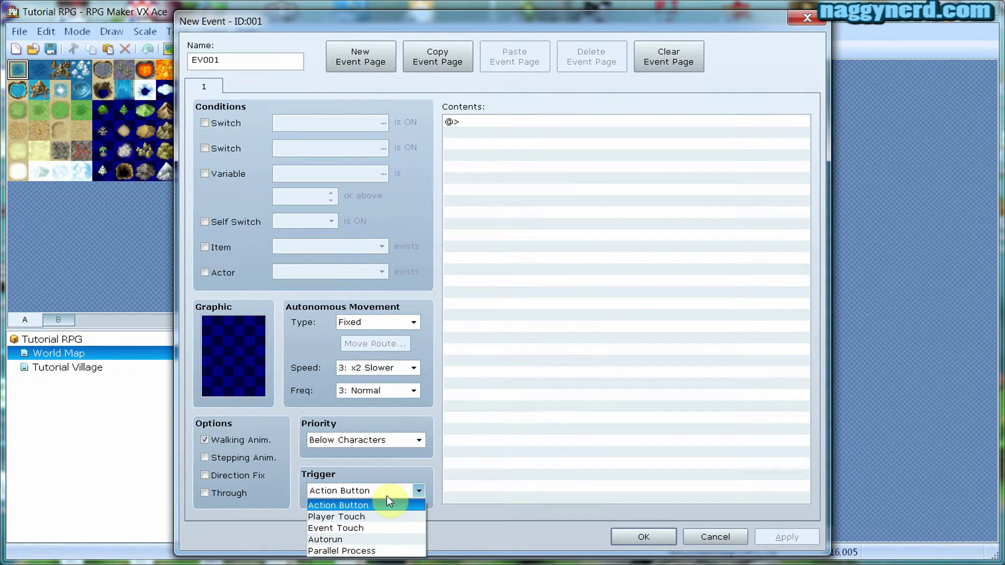
left_click(368, 517)
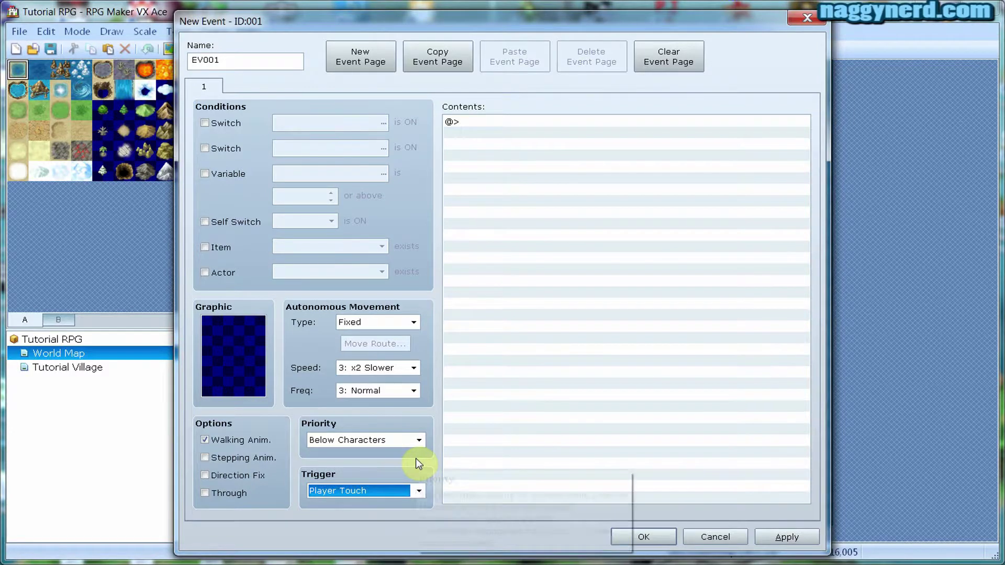
Try Same as Characters priority, then set it back to Below Characters
mouse_move(416, 457)
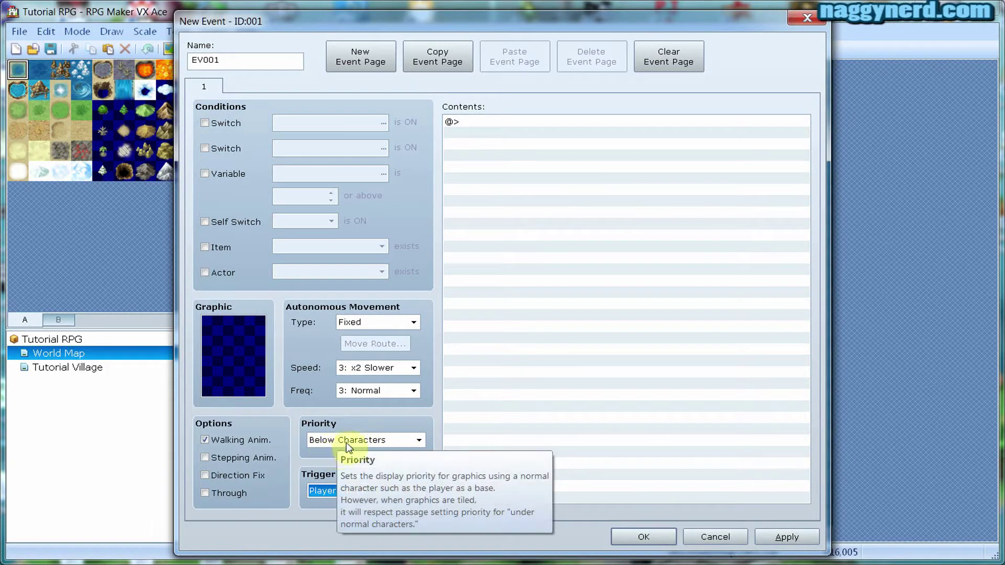
left_click(418, 442)
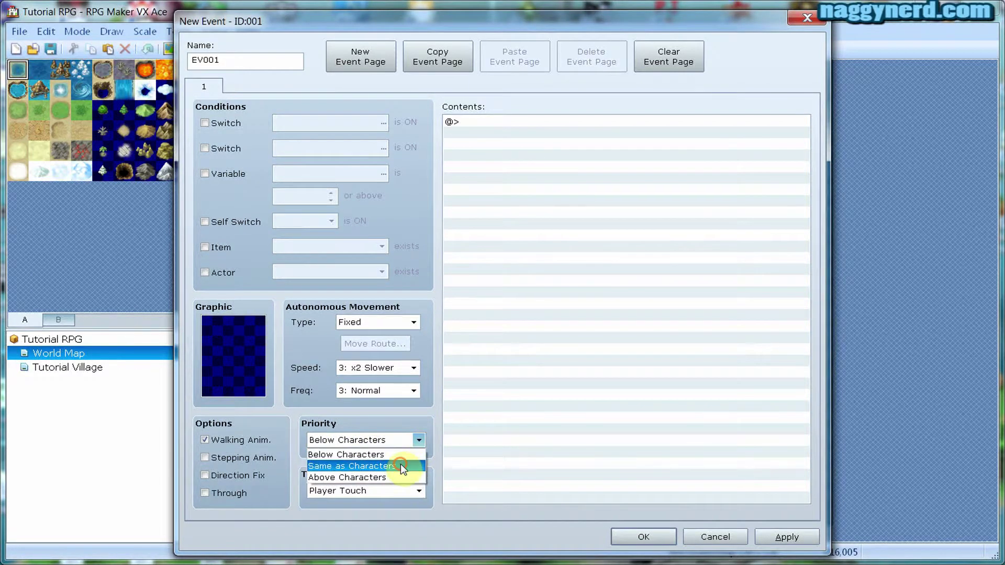
left_click(401, 465)
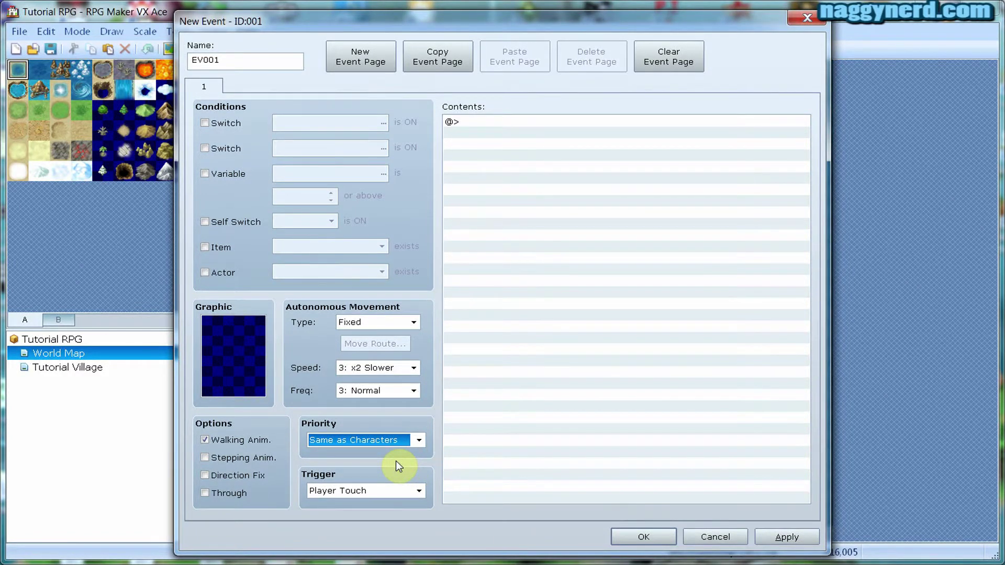
left_click(414, 440)
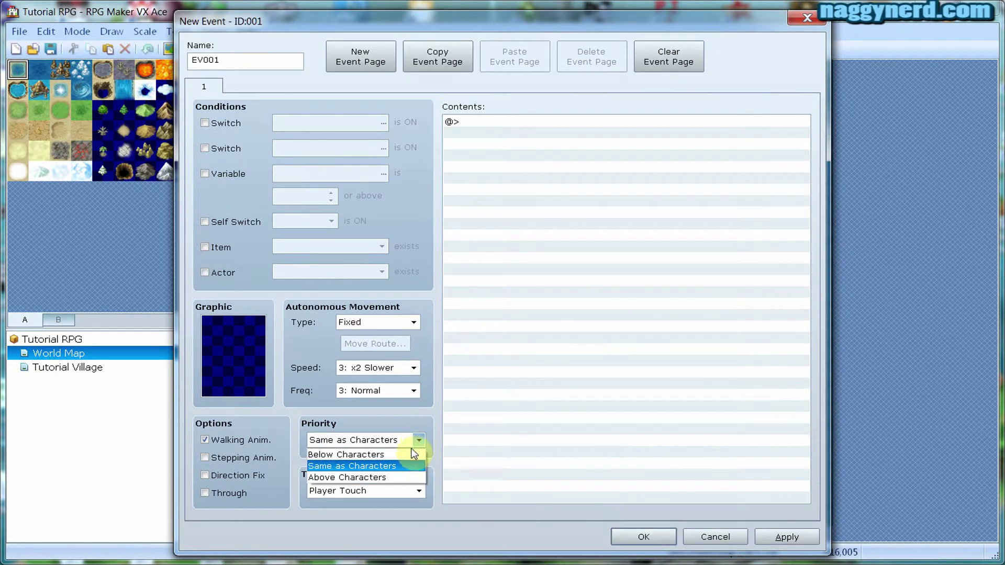
left_click(410, 455)
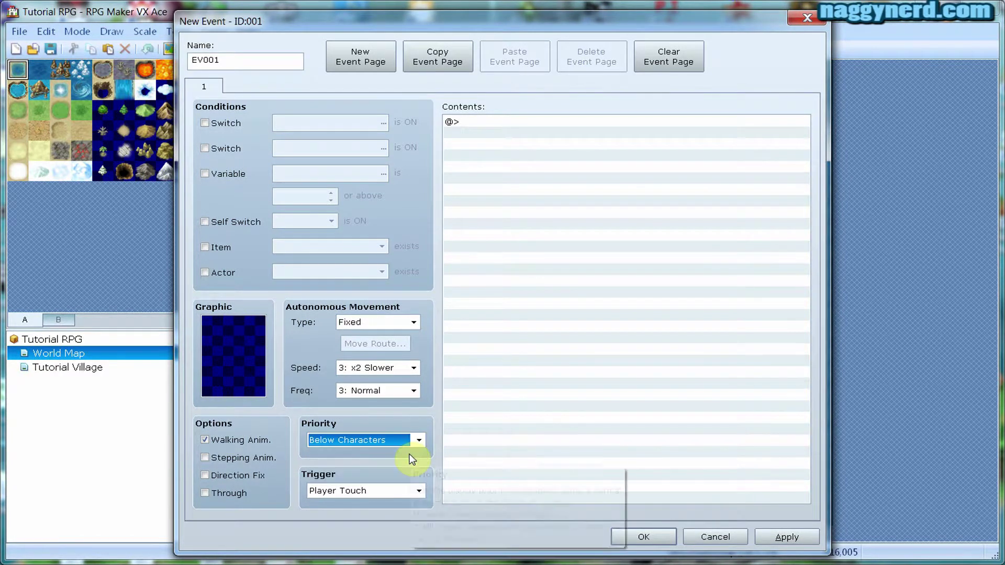
mouse_move(410, 454)
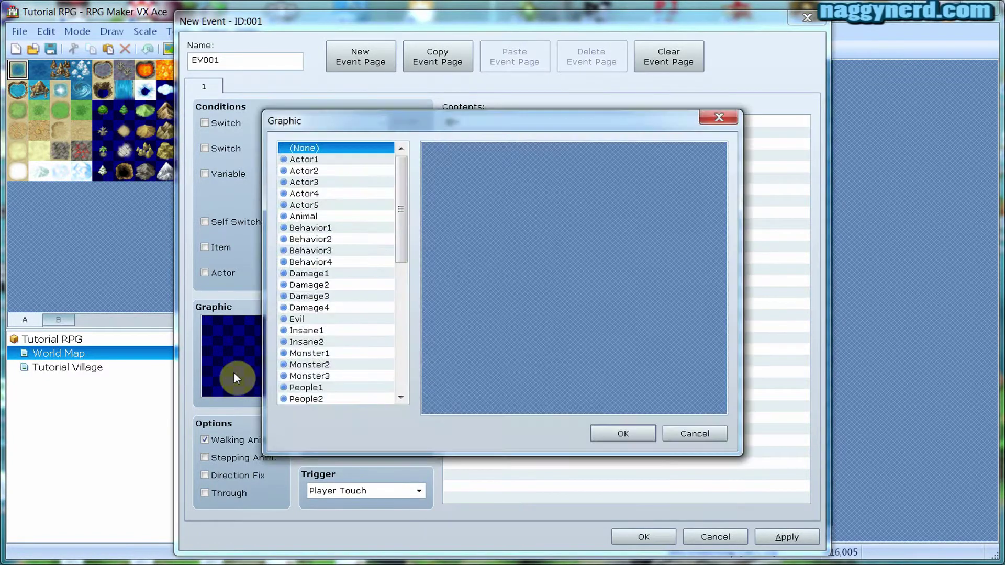
Browse the Actor1 to Actor4 sprite sheets, then cancel so the graphic stays (None)
left_click(311, 160)
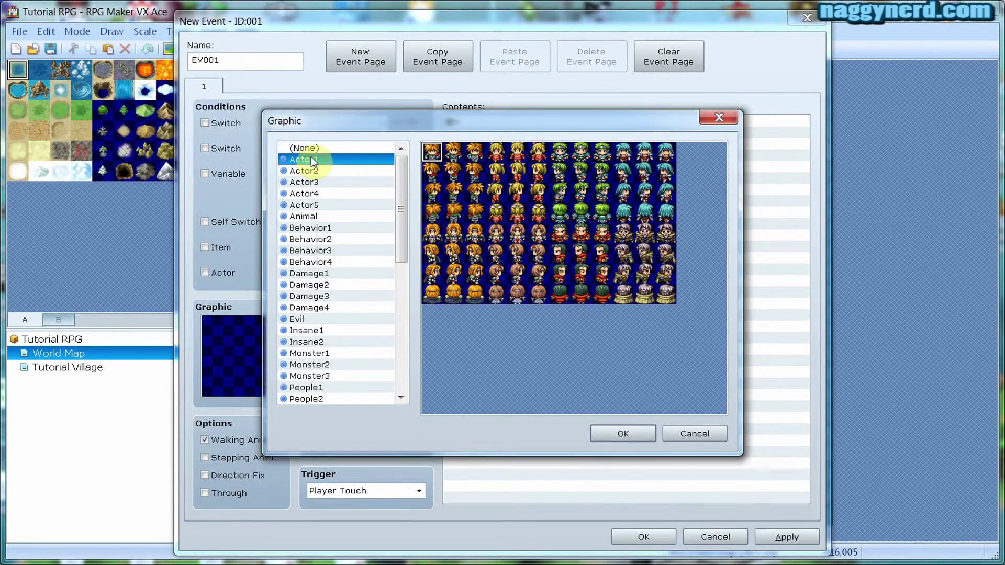
left_click(310, 172)
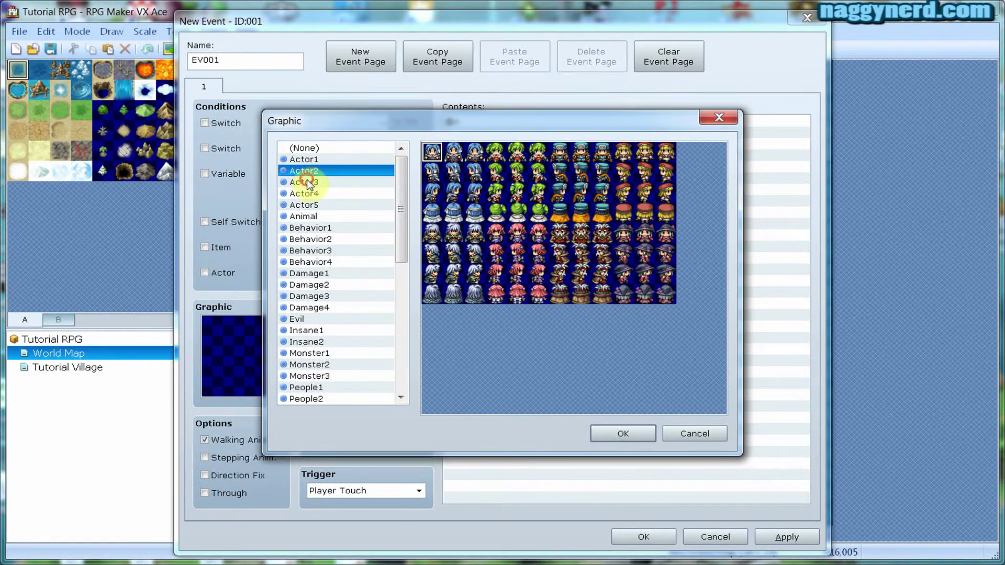
left_click(309, 183)
left_click(305, 192)
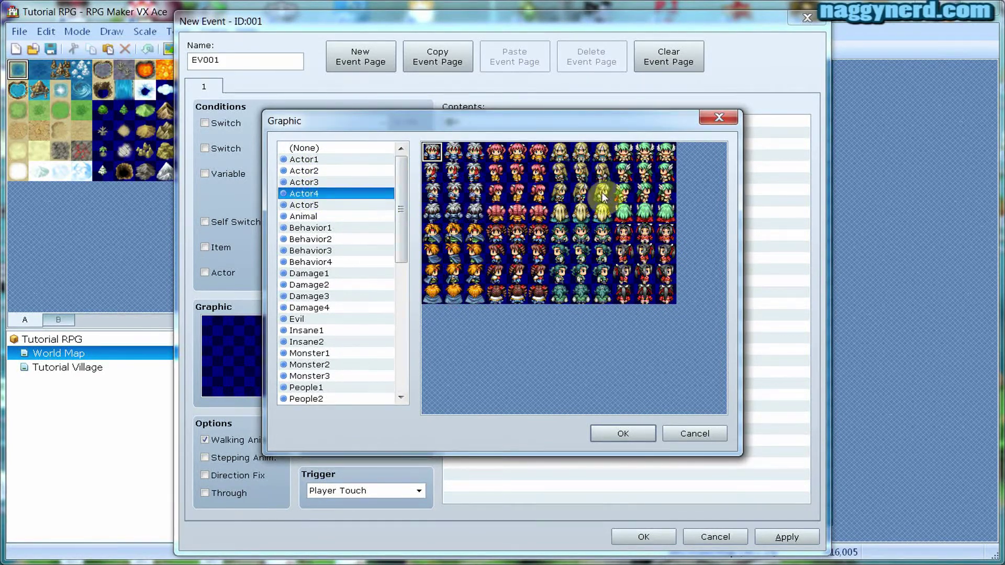
left_click(580, 234)
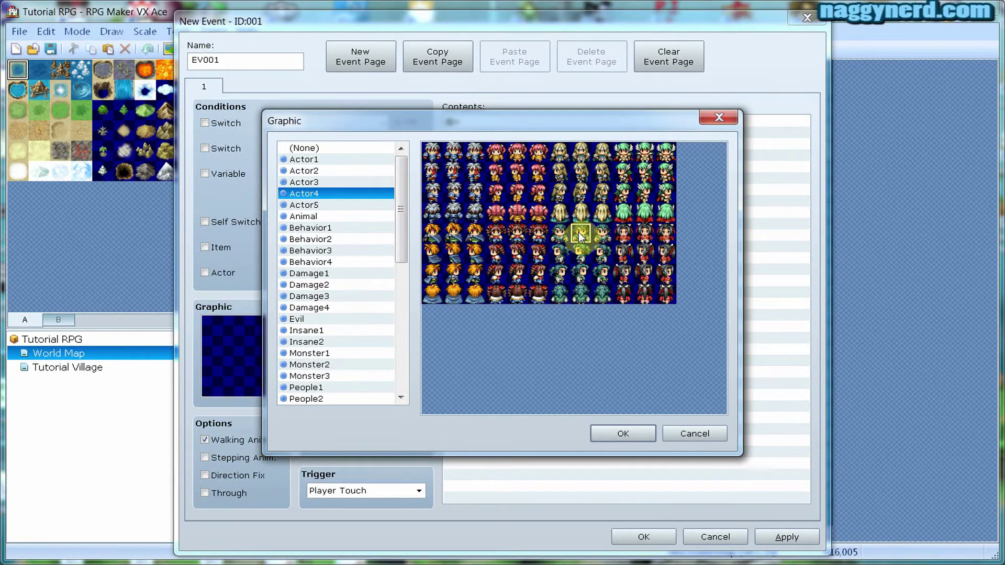
left_click(674, 434)
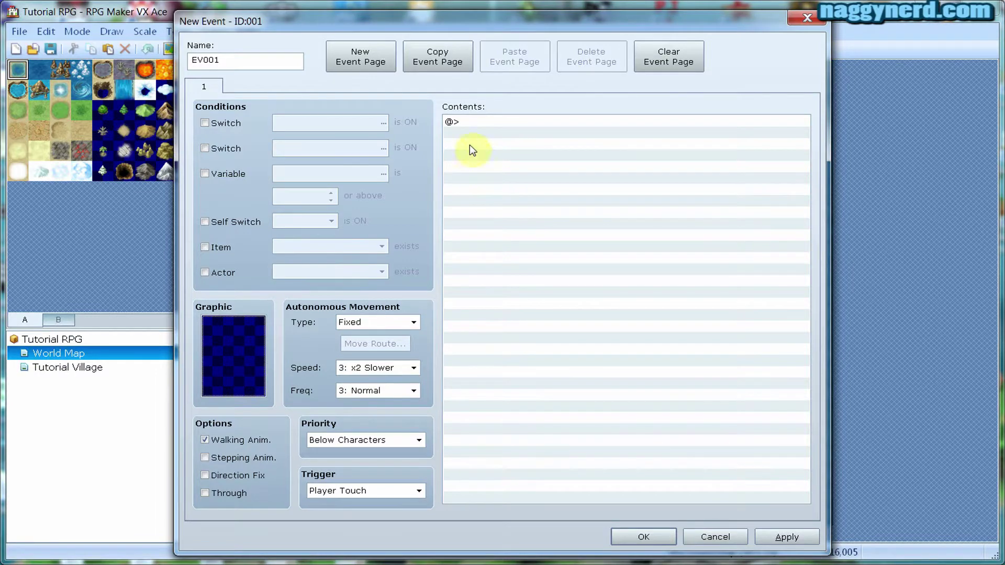
Insert a command on the @> line, choosing Transfer Player from the movement commands page
right_click(469, 131)
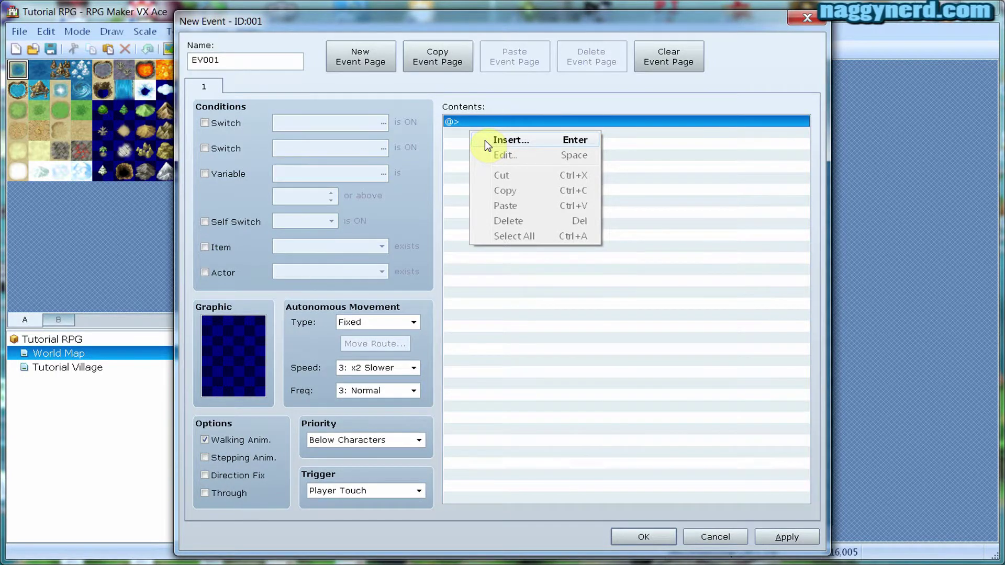
left_click(485, 140)
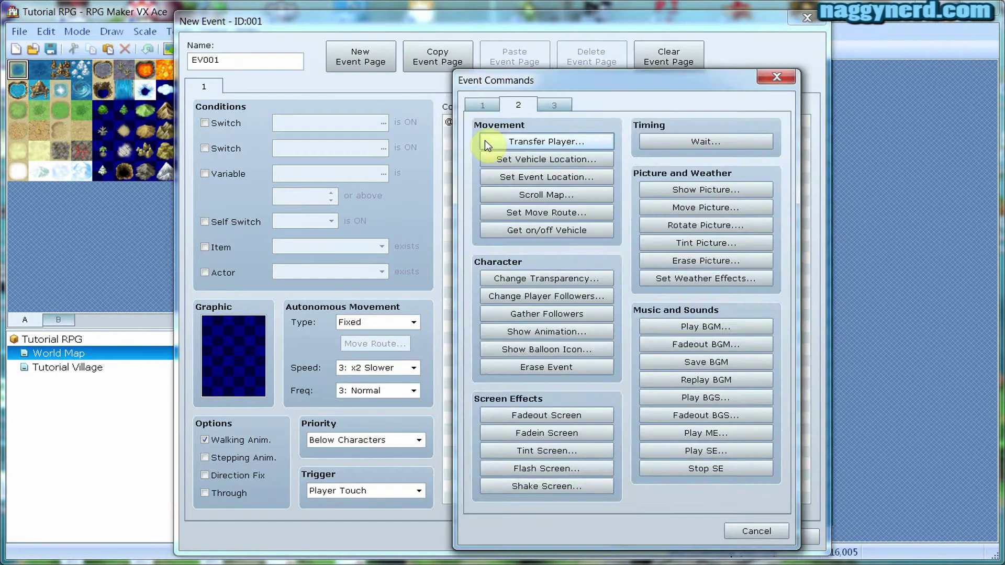
left_click_drag(547, 76, 438, 55)
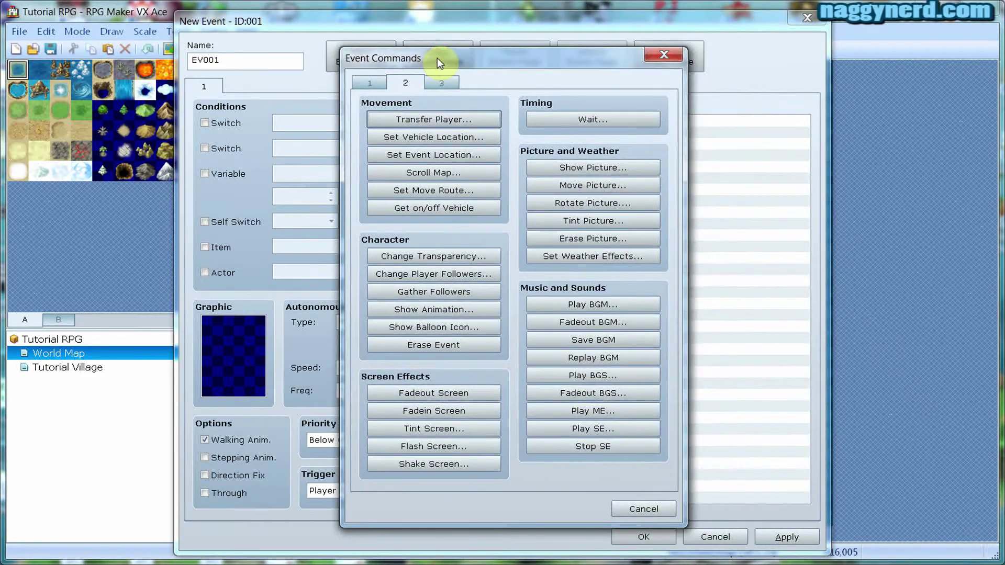
left_click(443, 82)
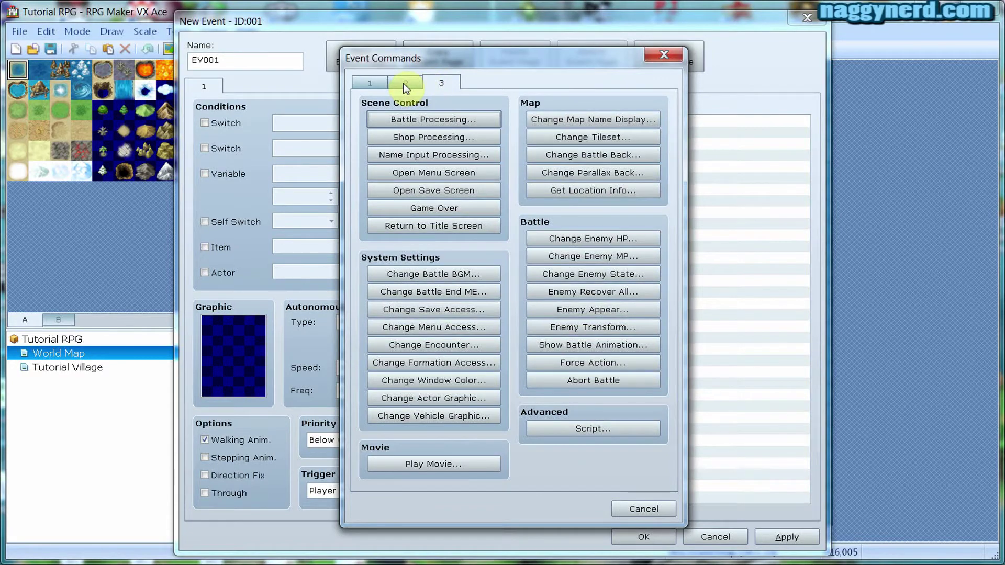
left_click(403, 83)
left_click(369, 84)
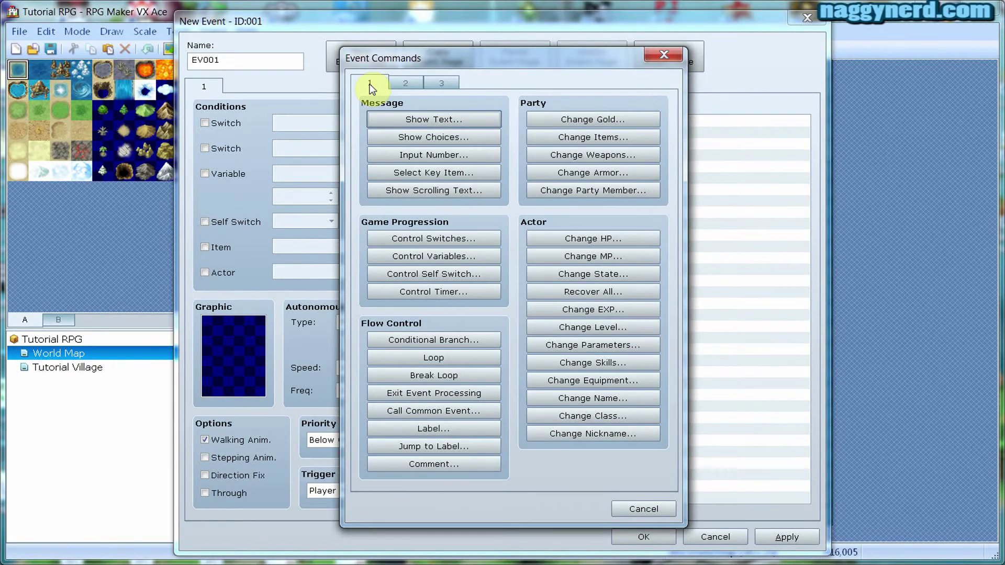
left_click(397, 84)
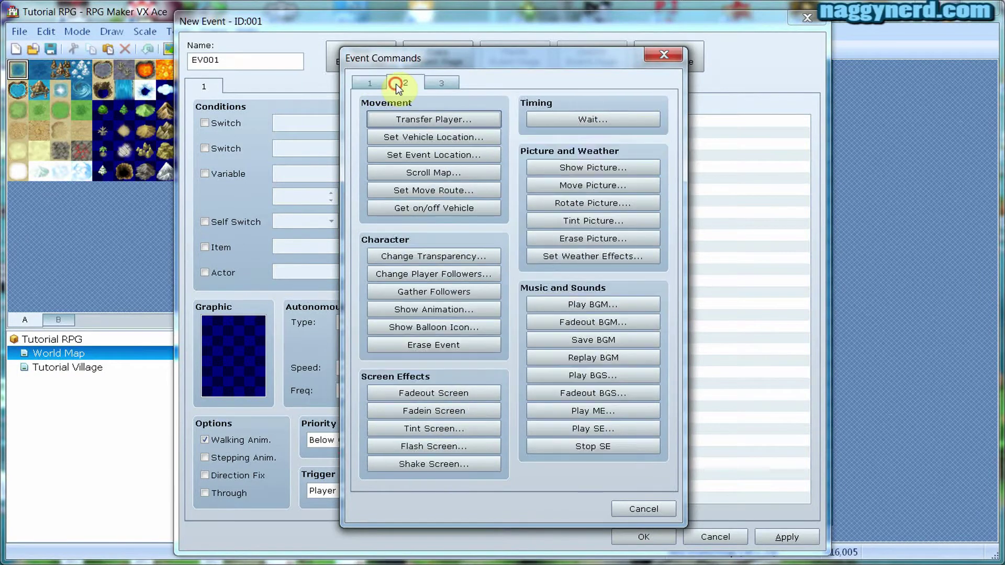
left_click(400, 119)
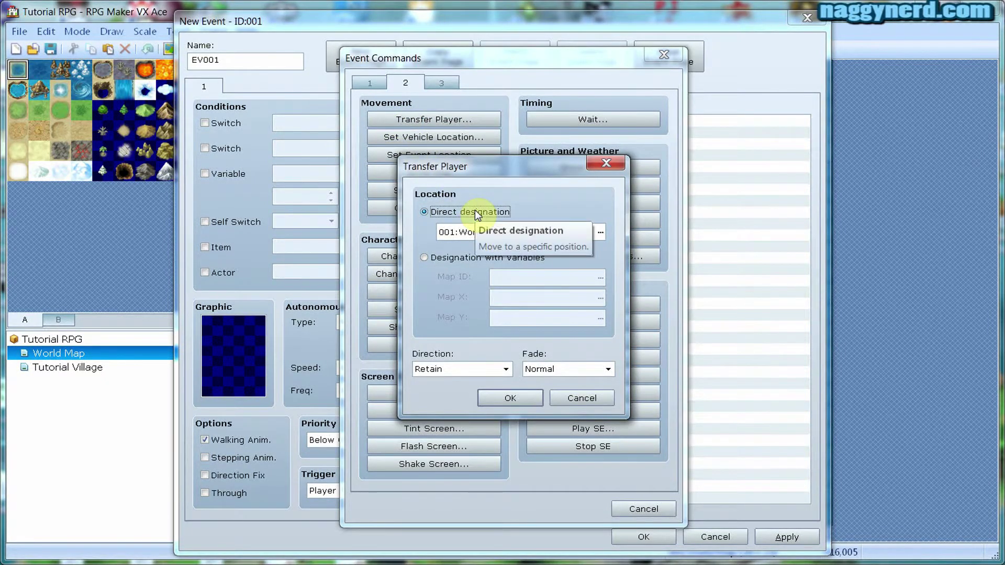
Transfer the player to Tutorial Village (018,018), facing Up with Normal fade
left_click(602, 235)
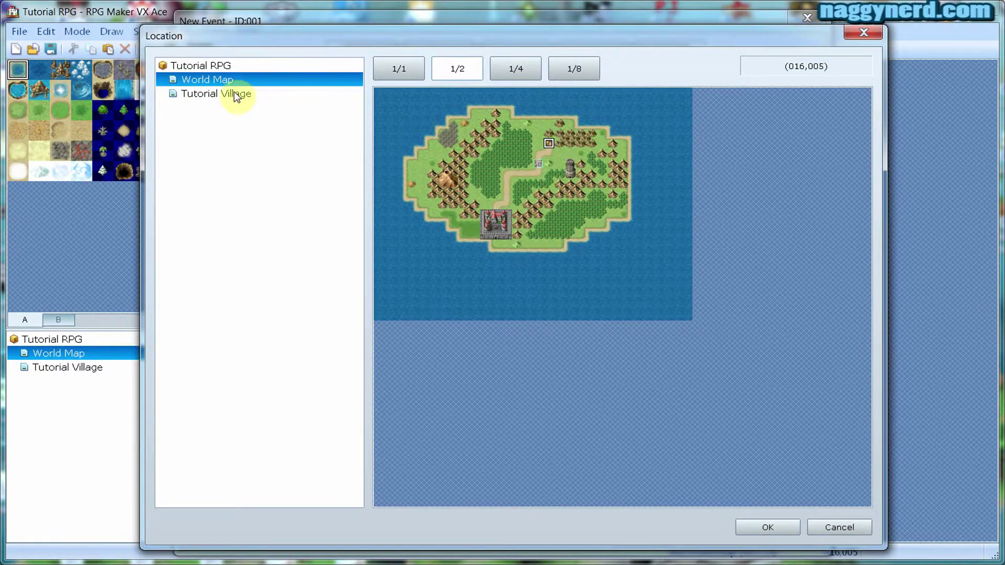
left_click(204, 93)
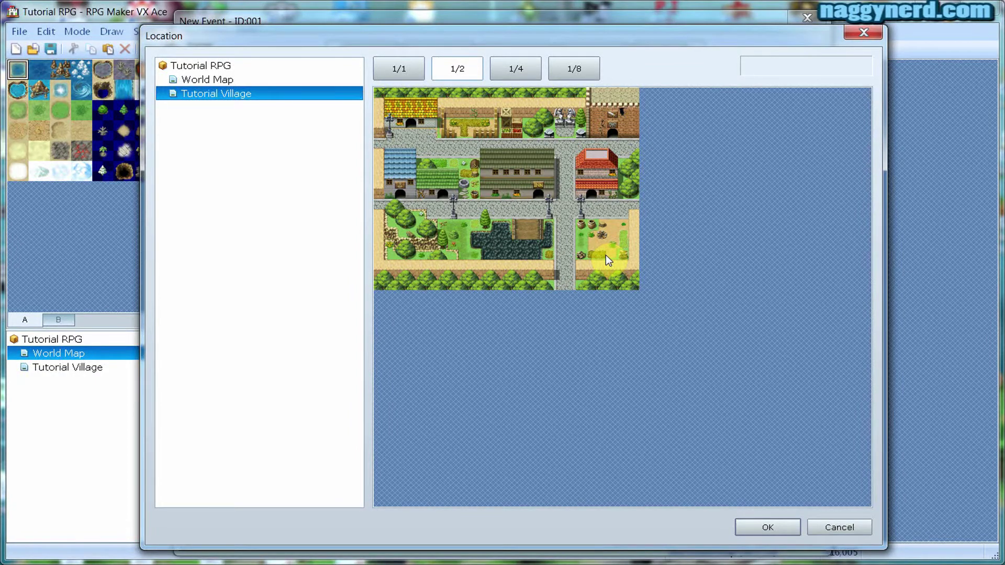
left_click(572, 279)
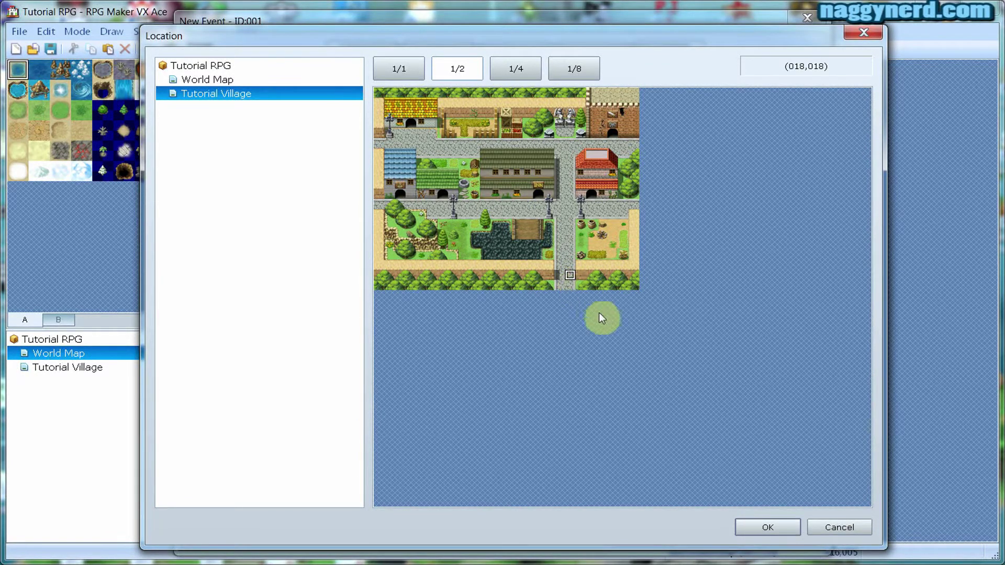
left_click(743, 527)
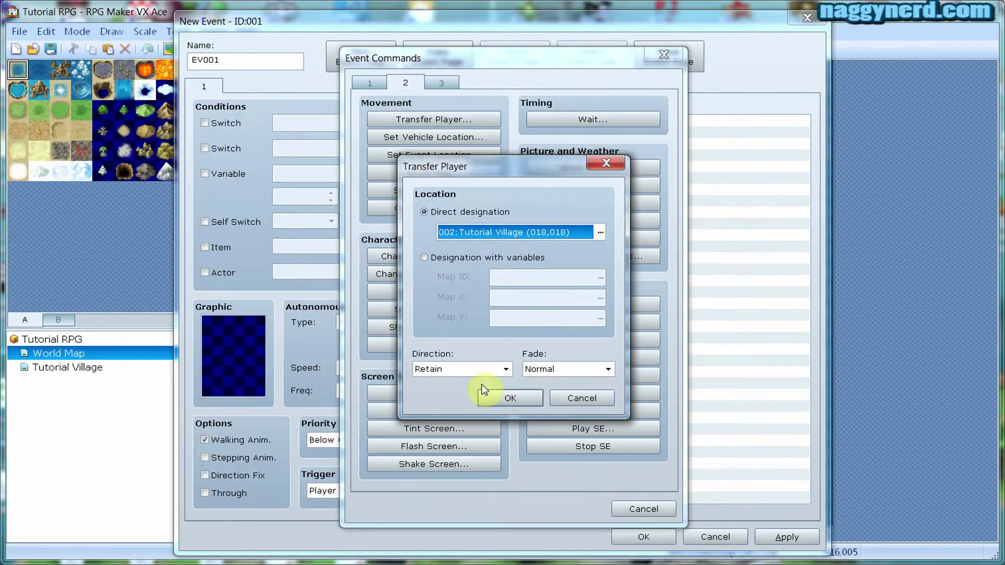
left_click(460, 368)
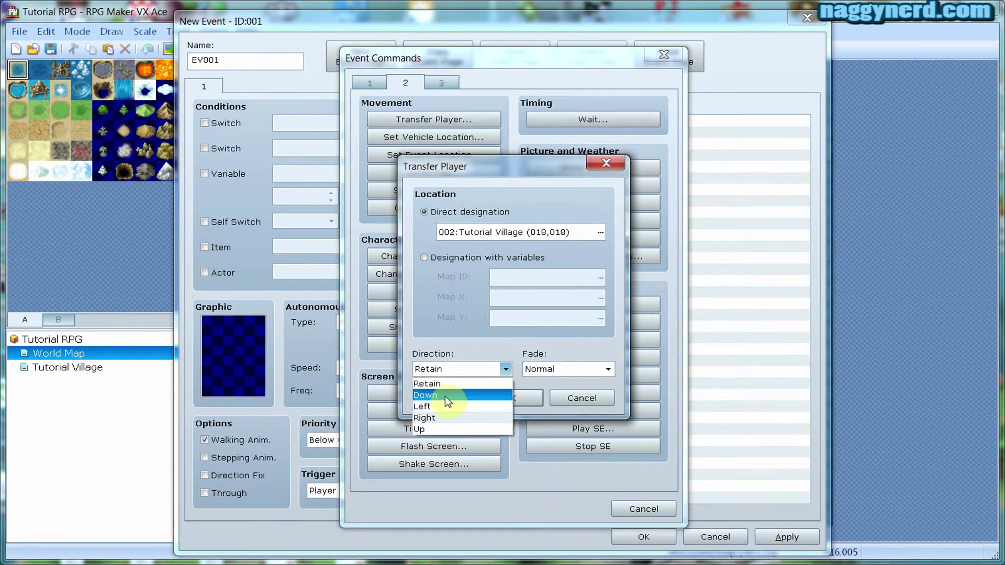
left_click(435, 428)
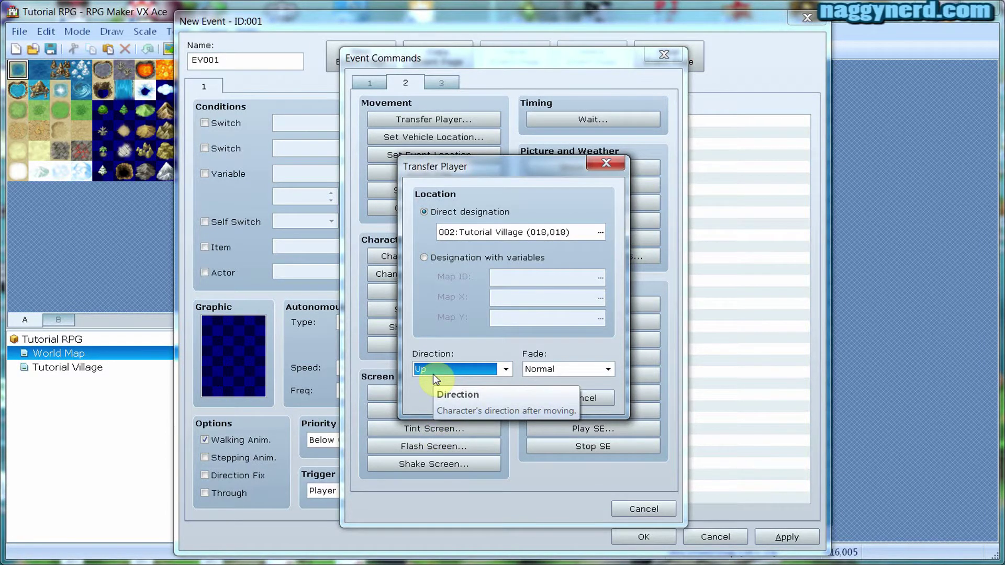
left_click(609, 369)
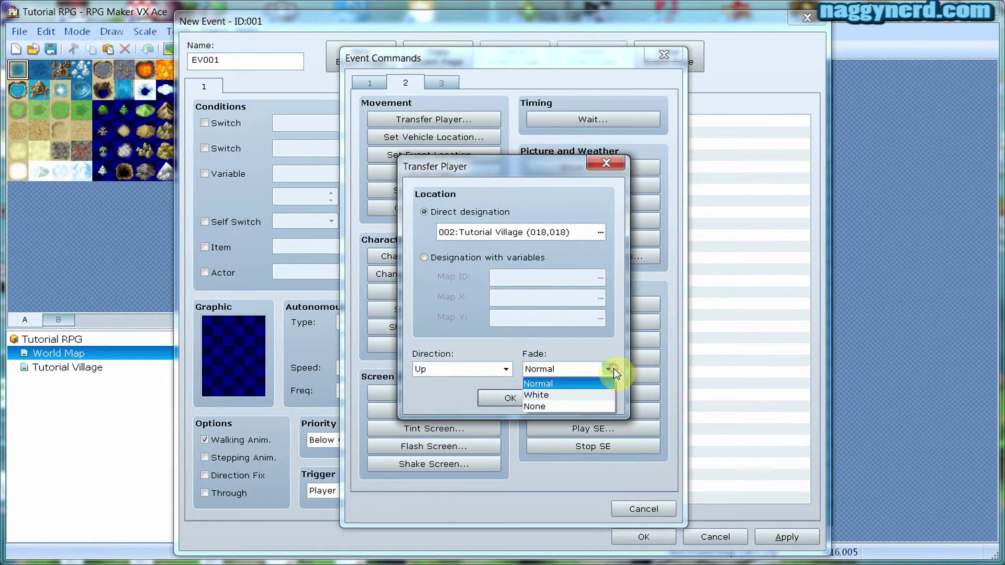
left_click(586, 385)
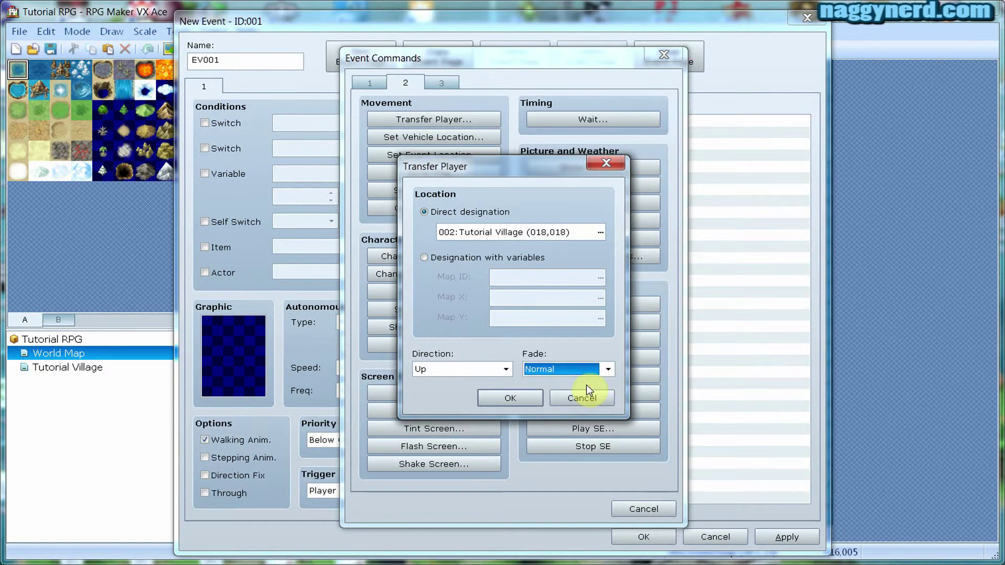
left_click(539, 398)
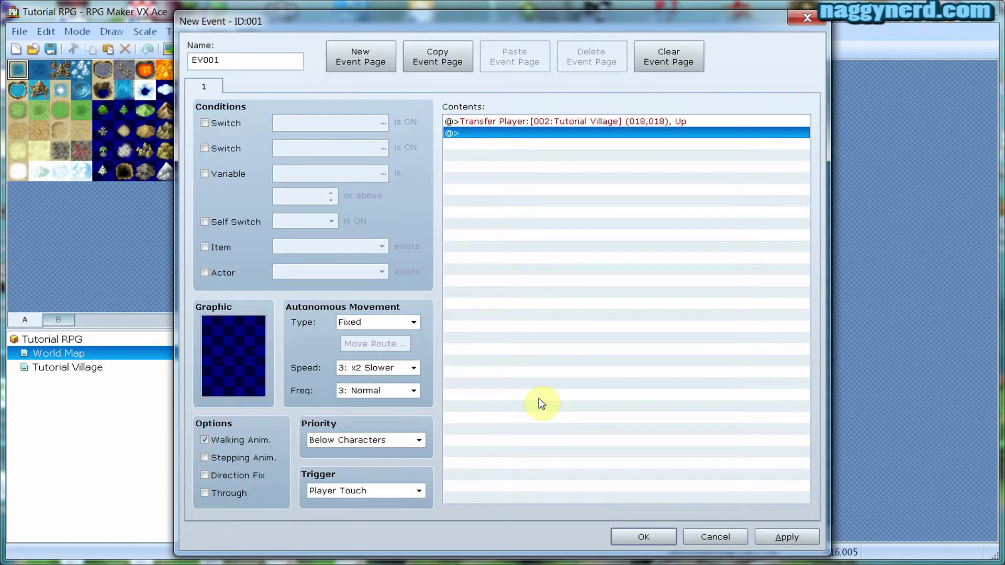
Save EV001 on tile (016,005) and reopen it to verify its Transfer Player command
left_click(613, 538)
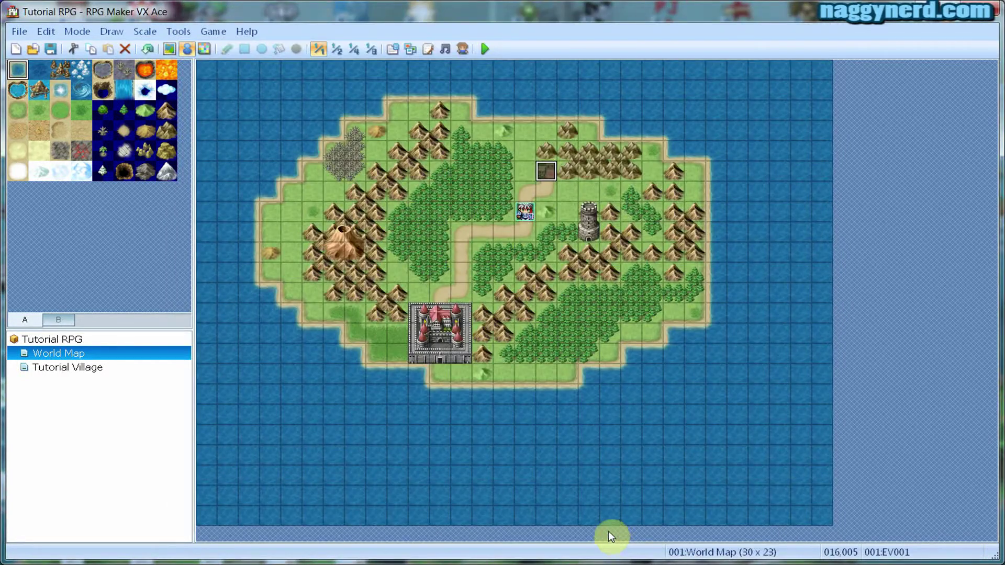
key("ctrl+c")
left_click(544, 196)
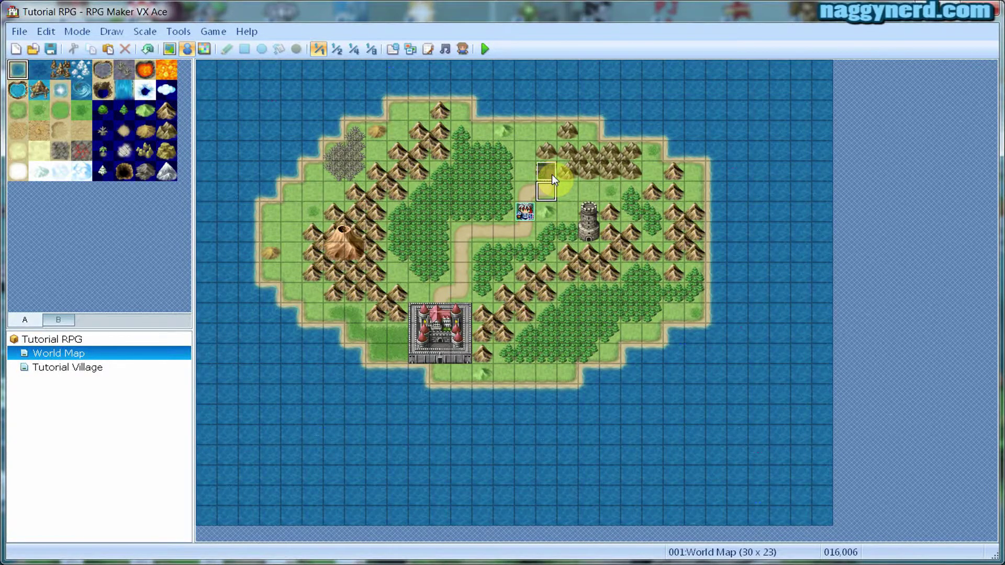
right_click(552, 175)
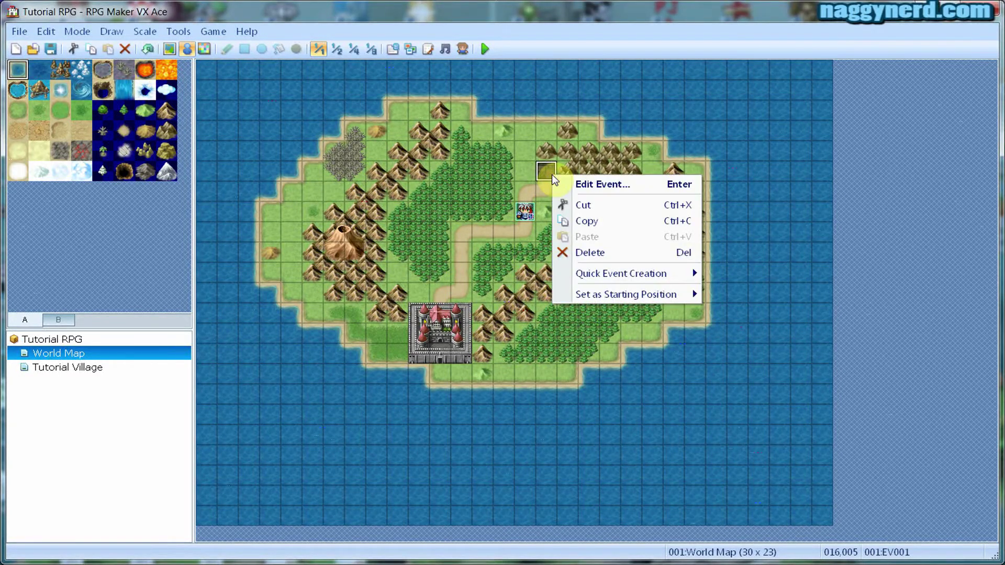
left_click(579, 188)
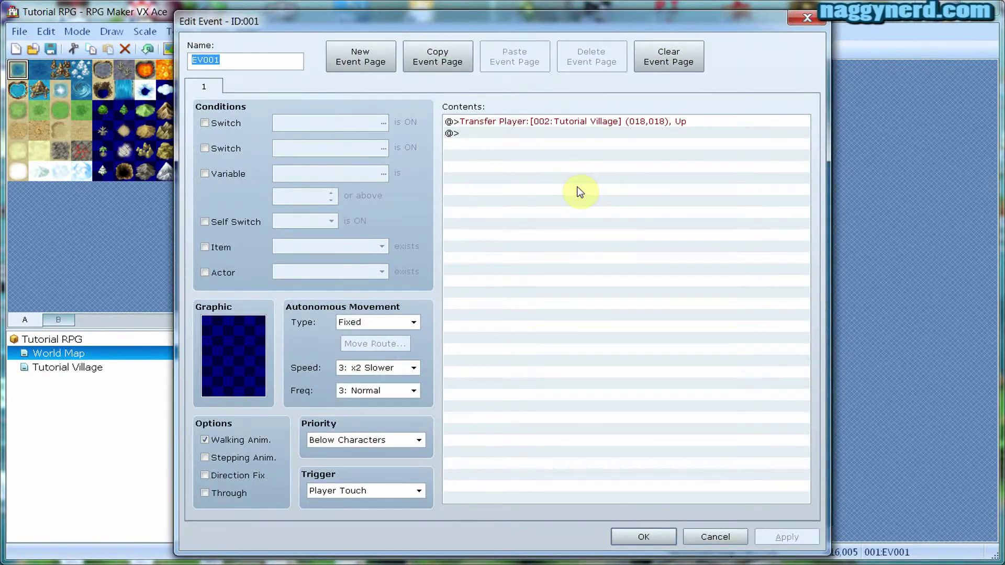
left_click(627, 535)
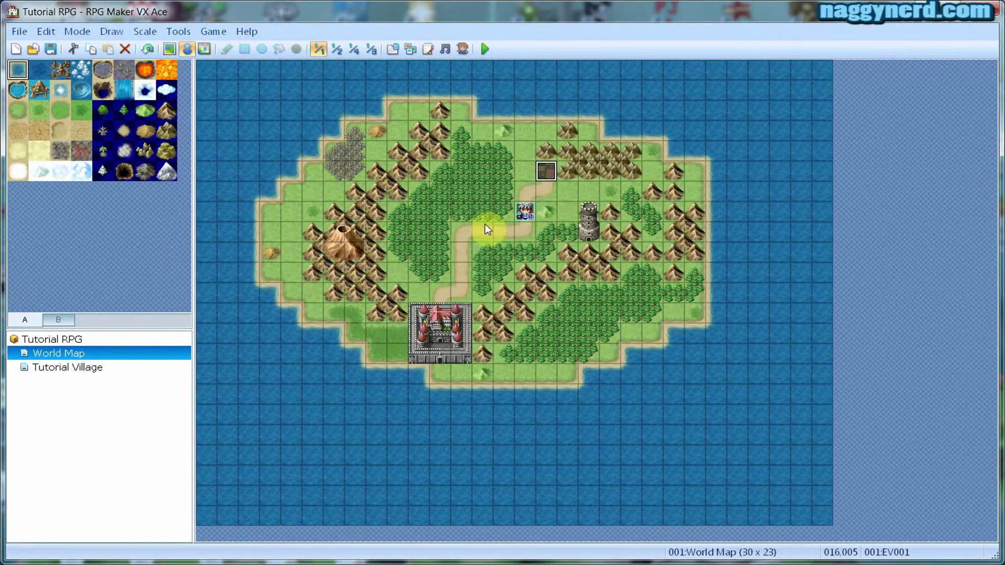
left_click(64, 369)
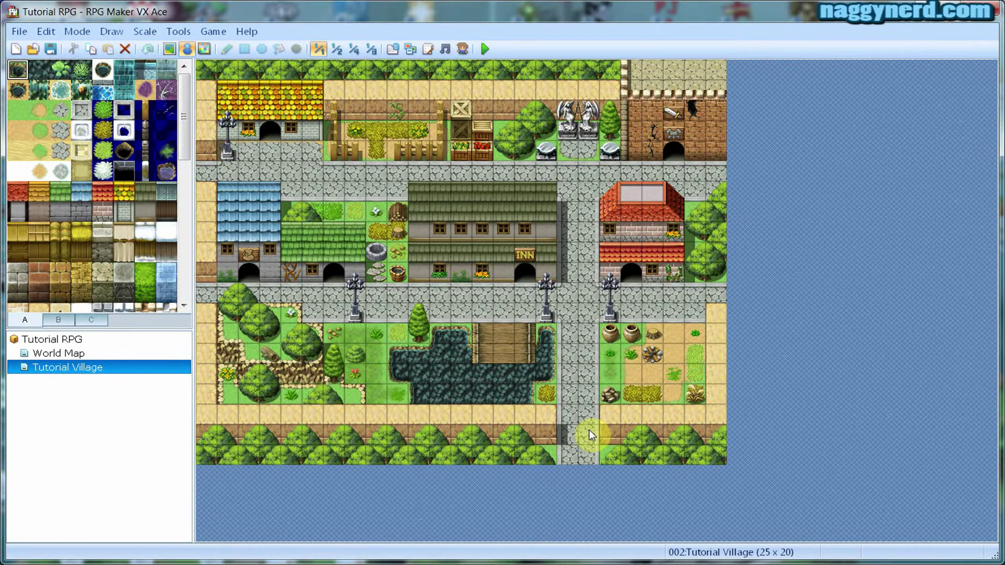
Create a Player Touch event on Tutorial Village's southern exit tile (018,019)
right_click(587, 458)
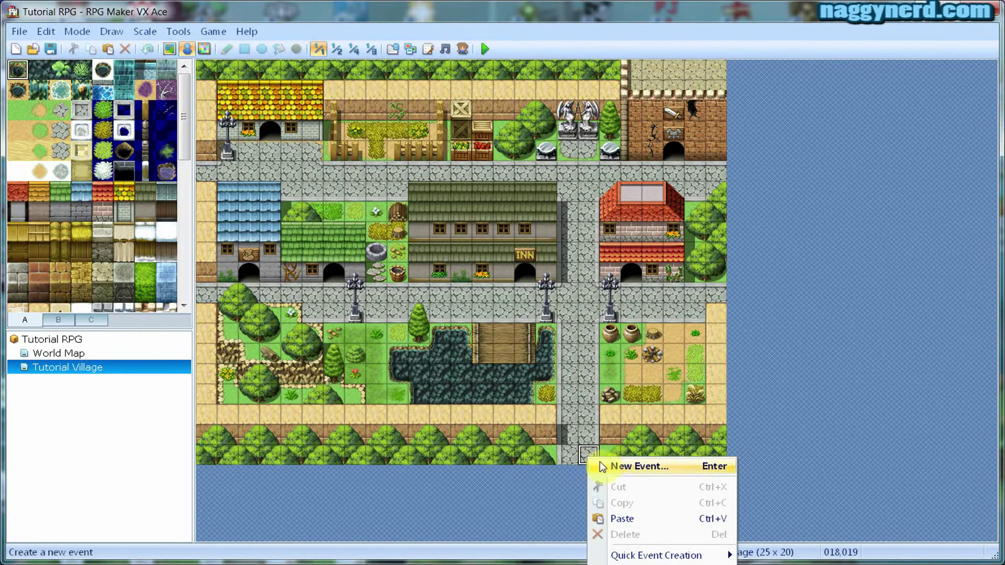
left_click(604, 464)
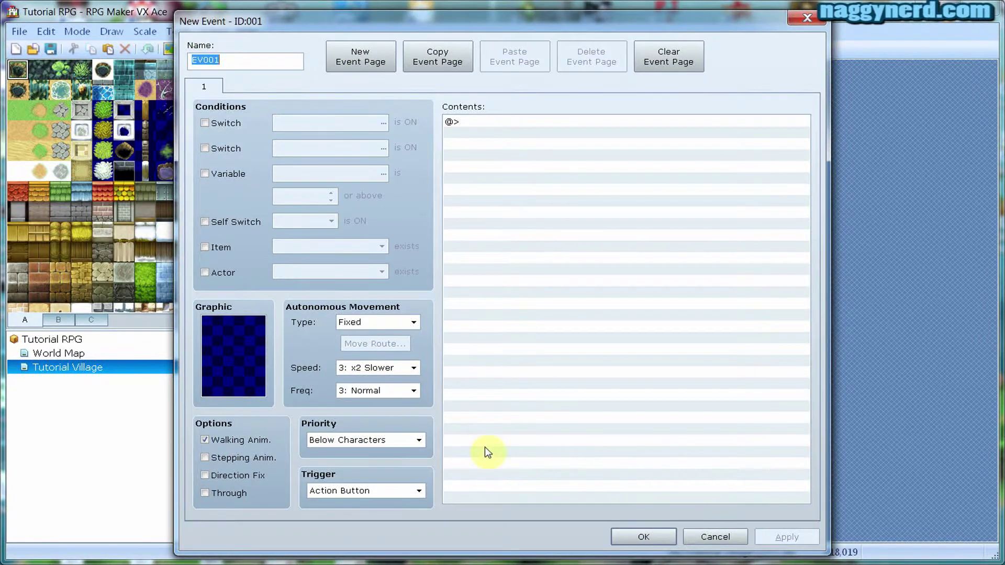
left_click(334, 495)
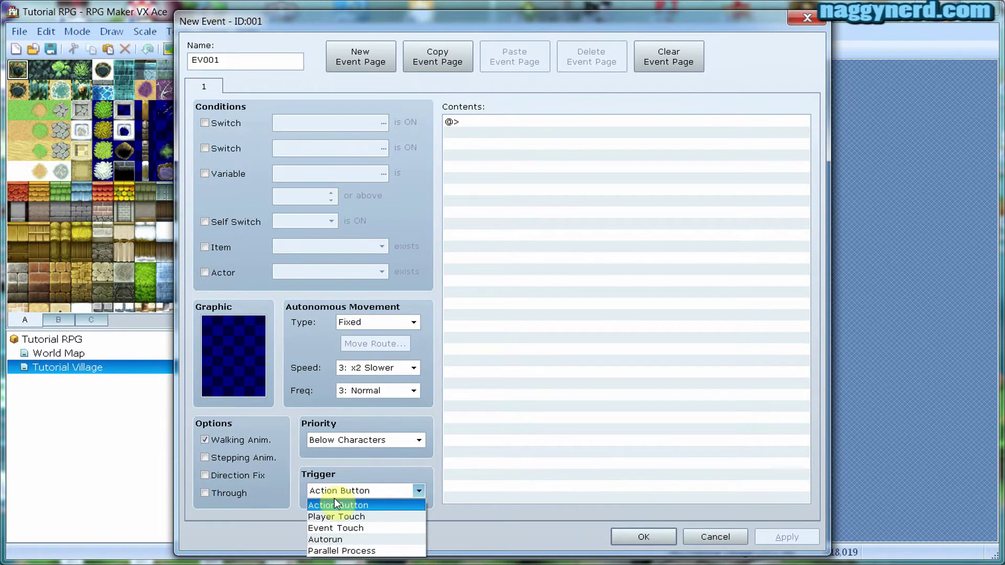
left_click(334, 515)
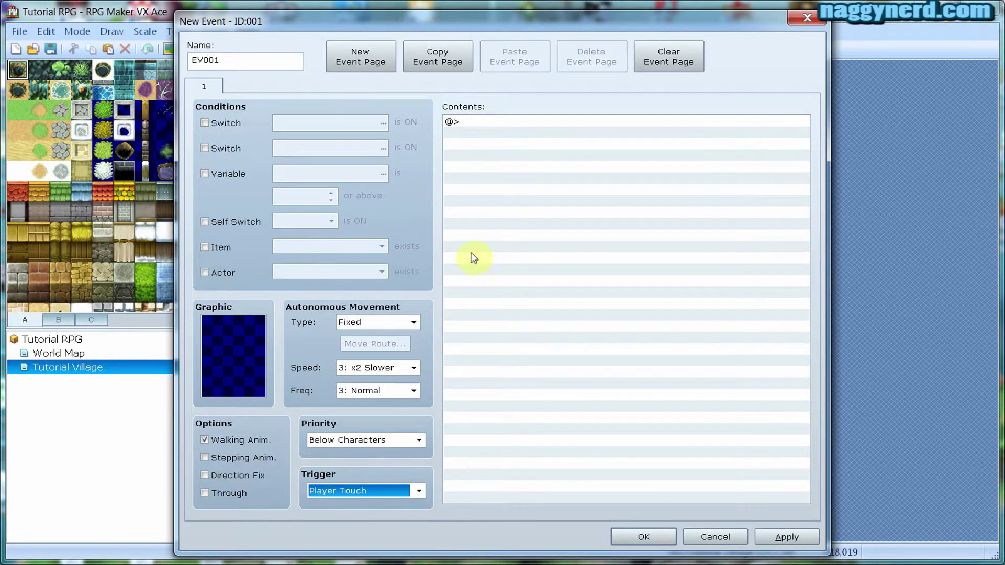
right_click(510, 131)
left_click(514, 141)
Add a Transfer Player command to World Map (016,006) facing Down, and save the event
left_click(518, 141)
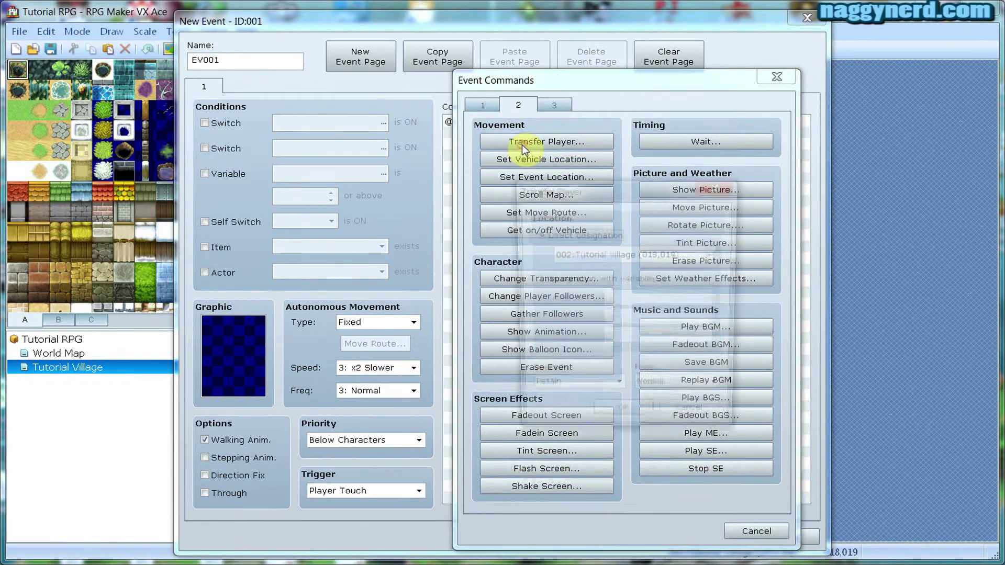
left_click(712, 254)
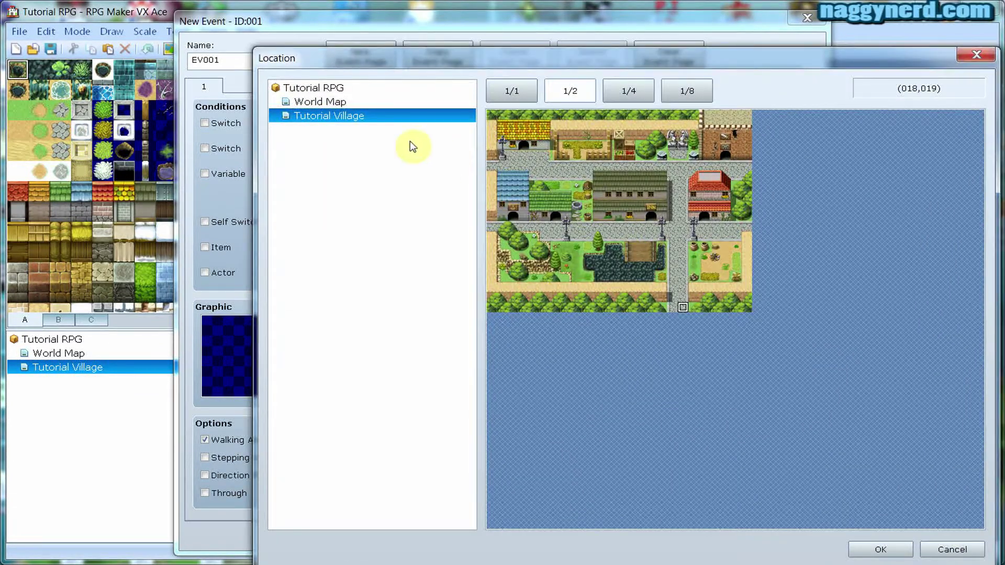
left_click(335, 104)
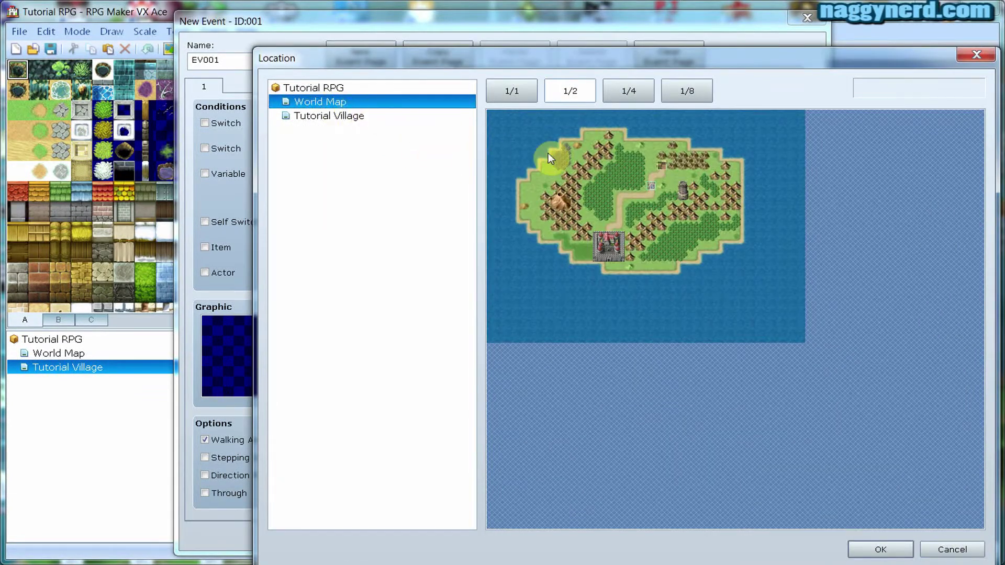
left_click(661, 174)
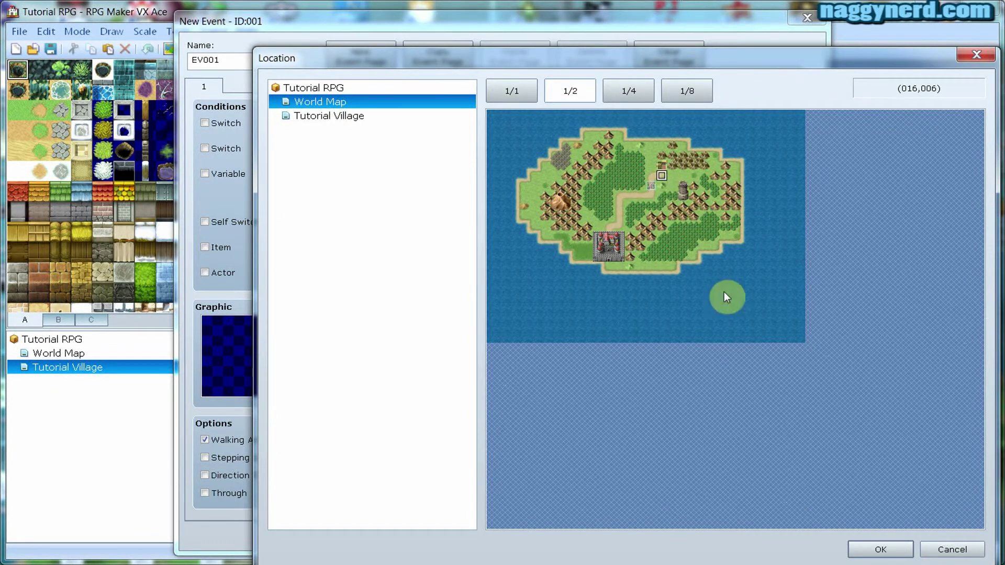
left_click(878, 540)
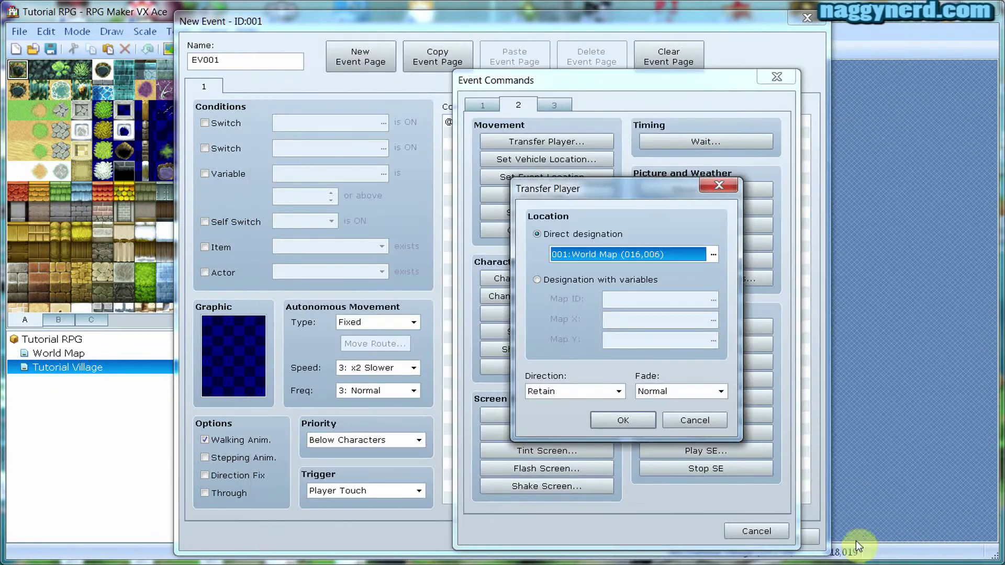
left_click(621, 396)
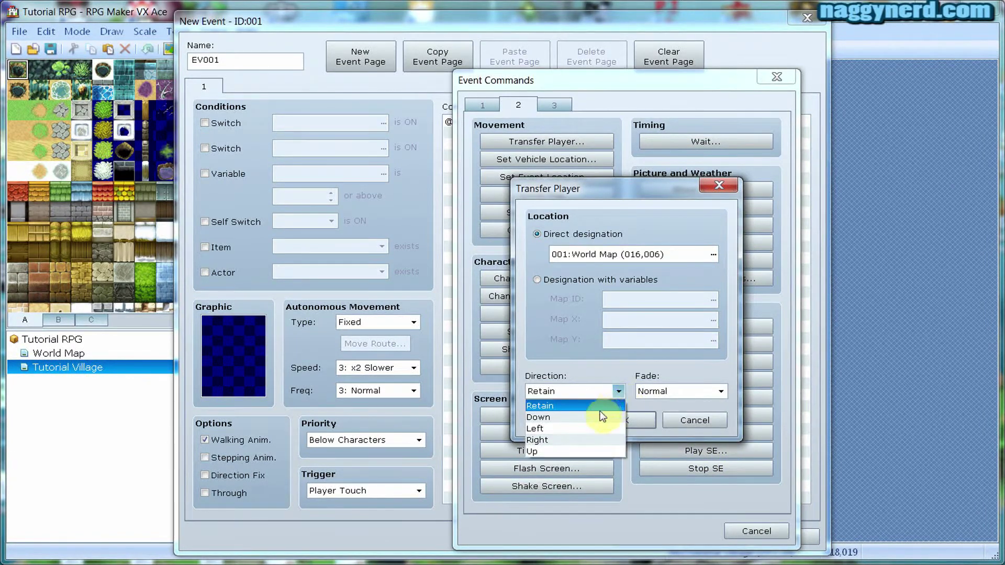
left_click(591, 418)
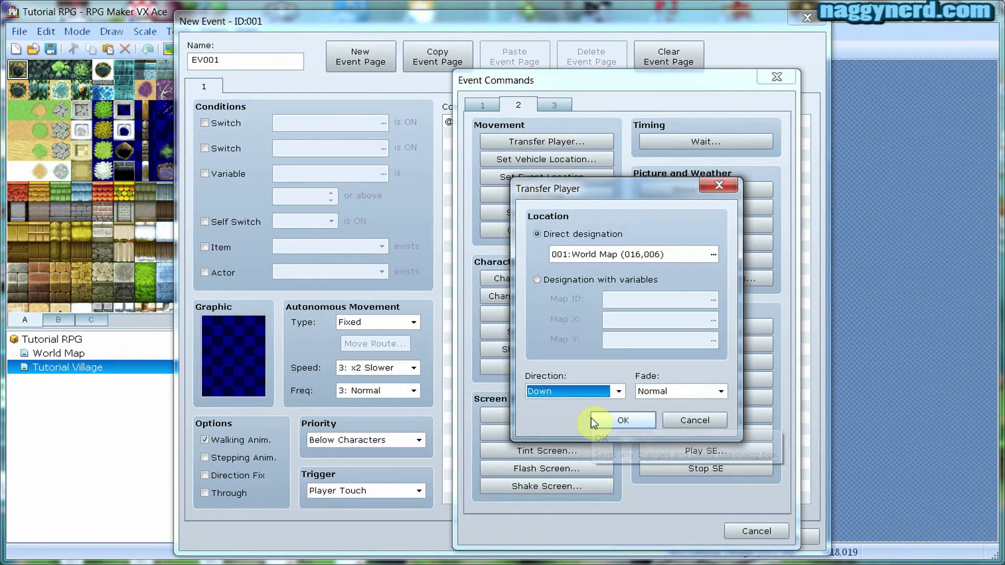
left_click(621, 419)
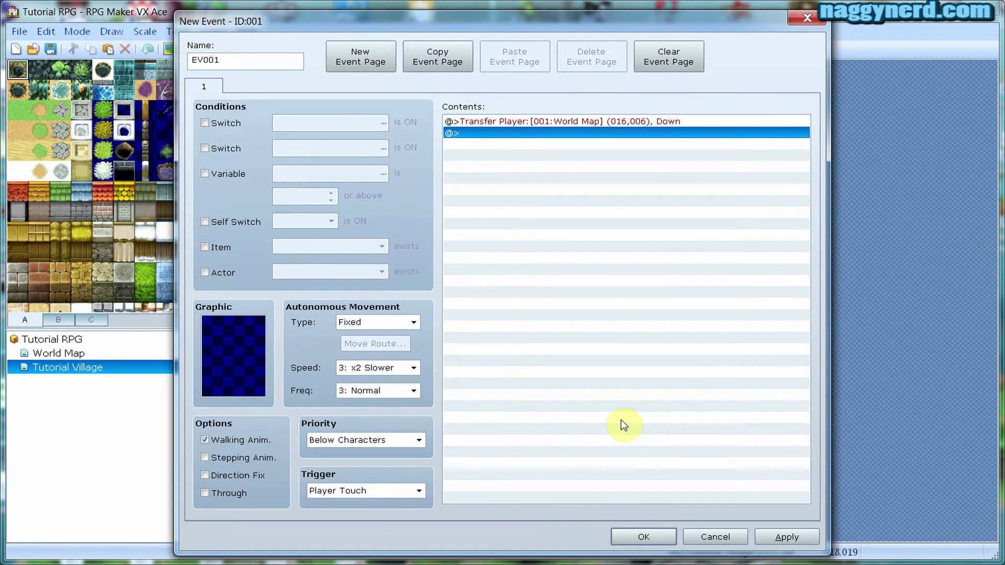
left_click(635, 537)
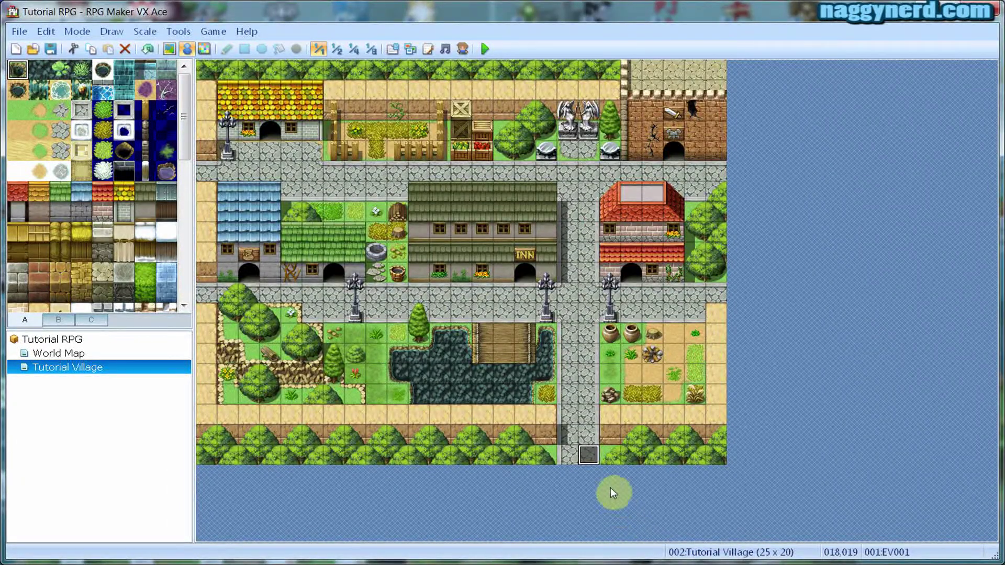
Copy the exit event and select the village's road-edge tiles
key("ctrl+c")
left_click(573, 457)
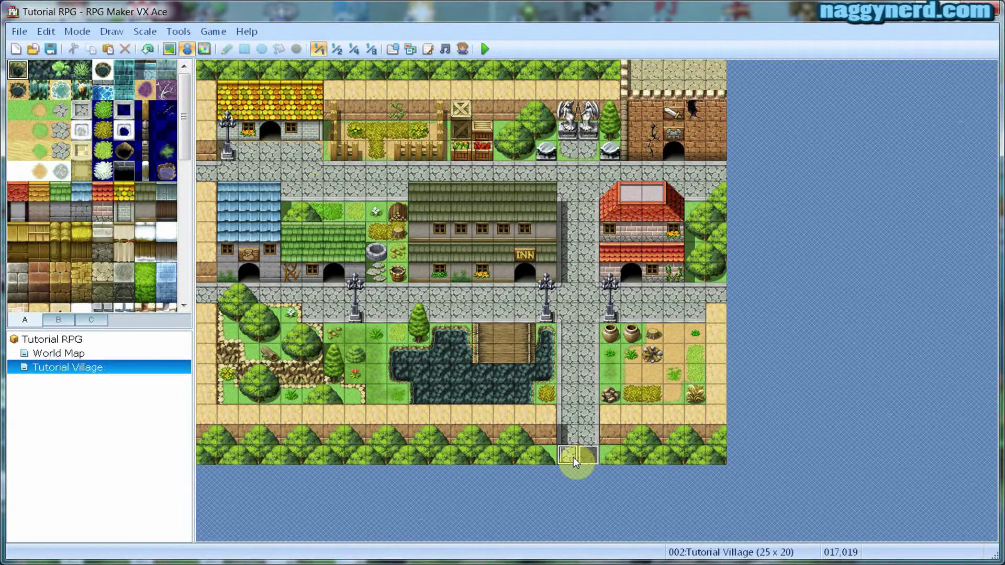
left_click(724, 292)
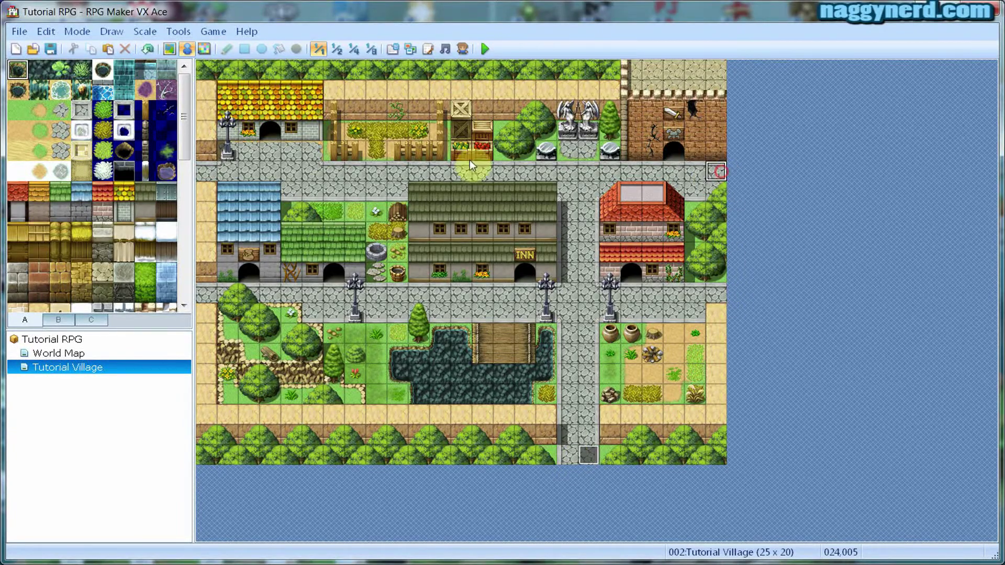
left_click(200, 166)
left_click(203, 294)
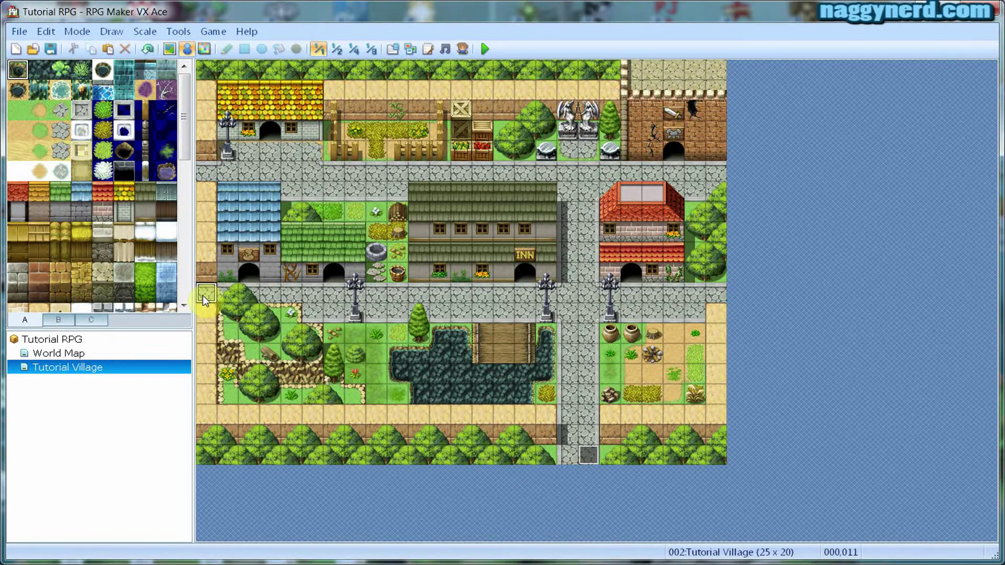
Copy the exit event and paste copies at (017,019) and (024,011)
right_click(581, 451)
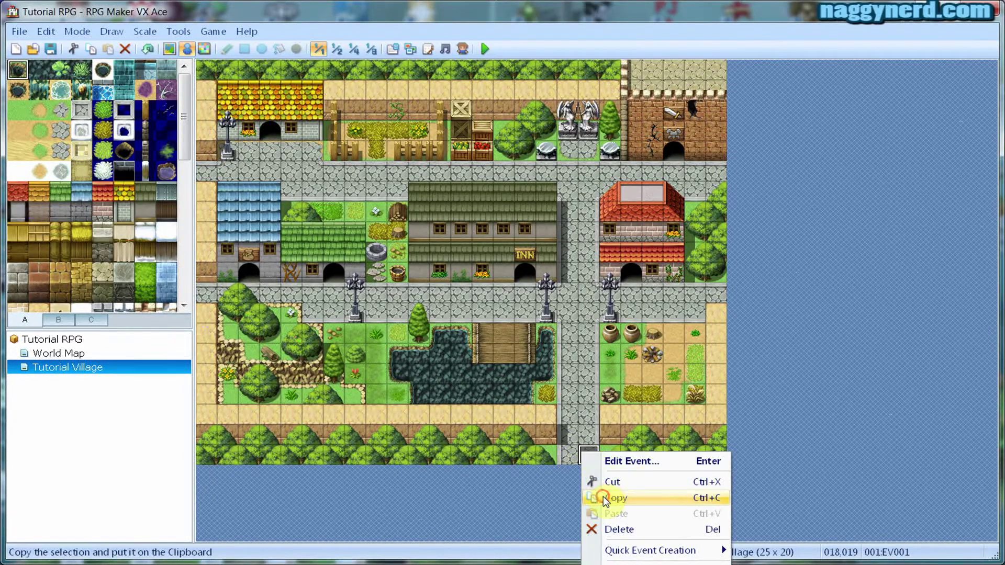
left_click(603, 496)
left_click(573, 457)
right_click(573, 458)
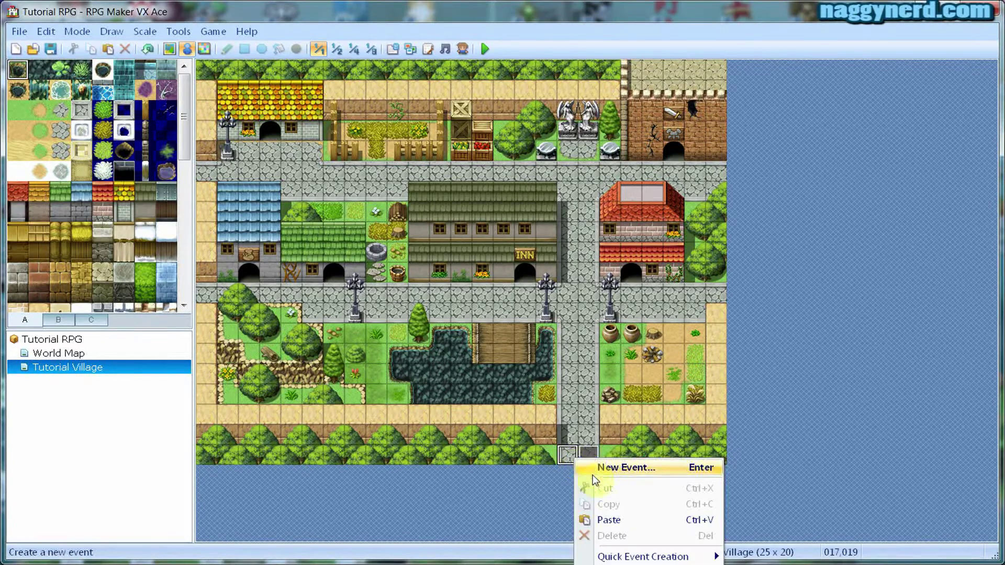
left_click(604, 517)
left_click(718, 295)
right_click(718, 296)
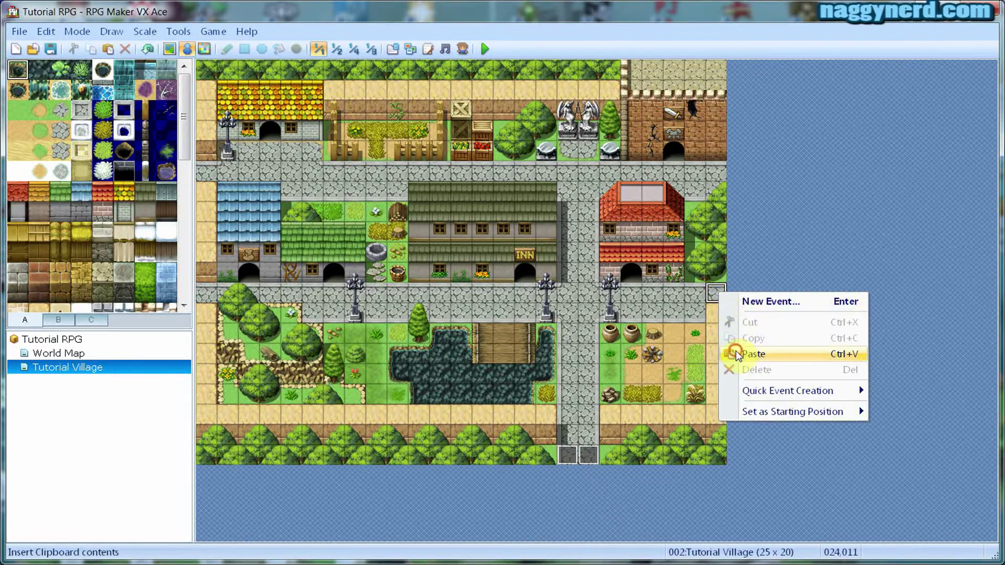
left_click(736, 352)
Paste exit-event copies at (024,005), (024,006), (000,005) and (000,011)
left_click(714, 171)
right_click(715, 172)
left_click(726, 229)
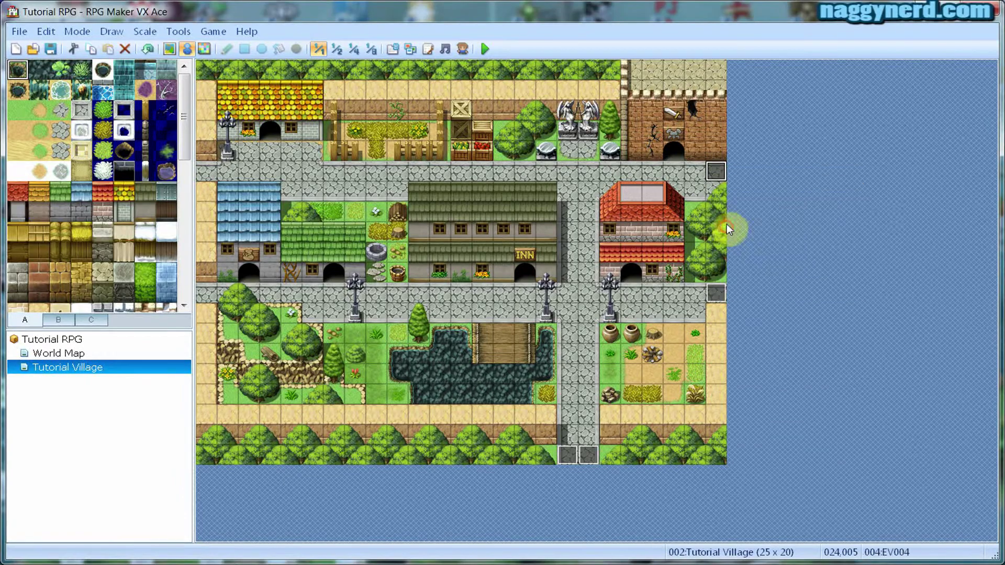
right_click(718, 194)
left_click(743, 250)
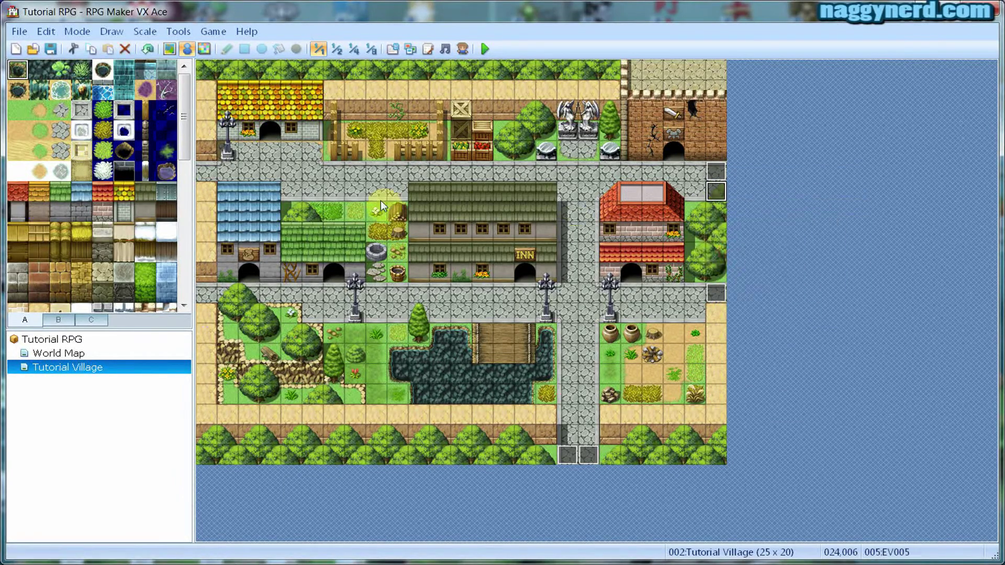
right_click(206, 181)
left_click(250, 234)
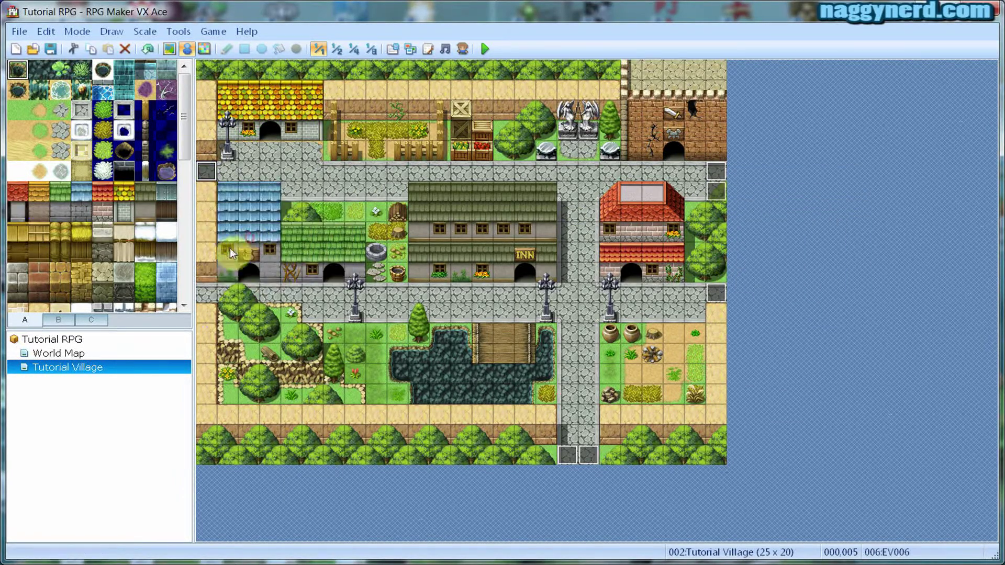
right_click(203, 300)
left_click(231, 359)
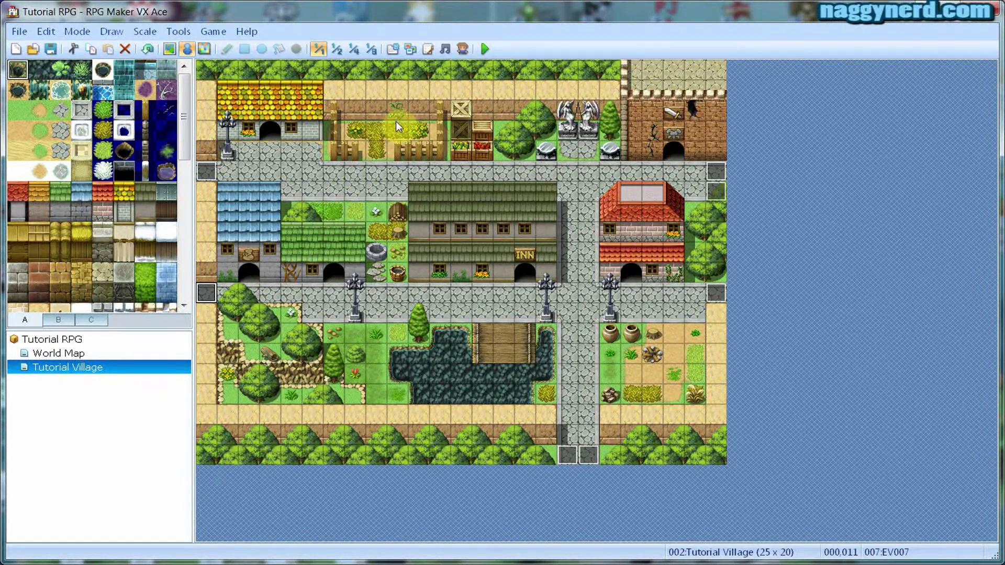
left_click(75, 353)
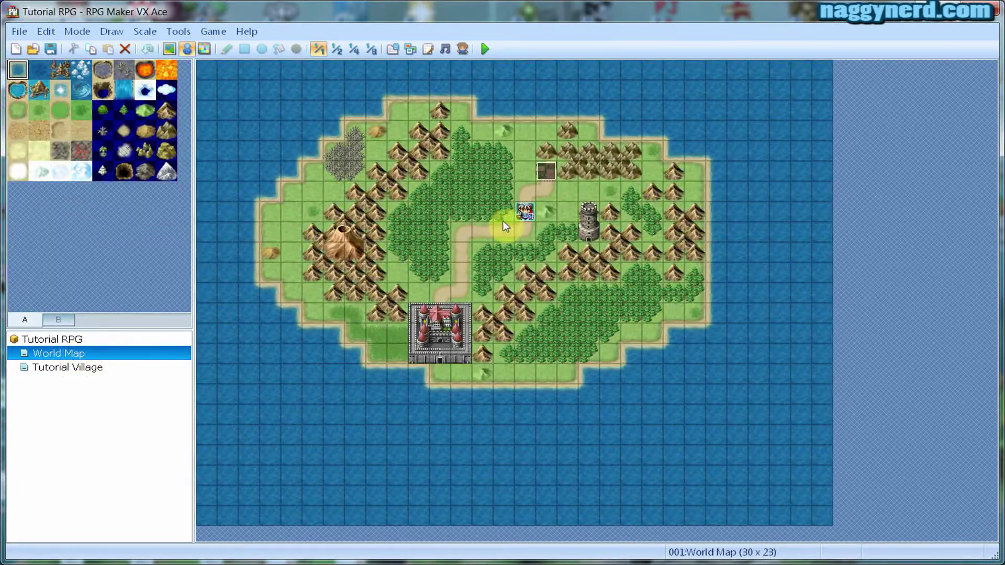
In playtest, walk the hero from the World Map into Tutorial Village and north
left_click(525, 212)
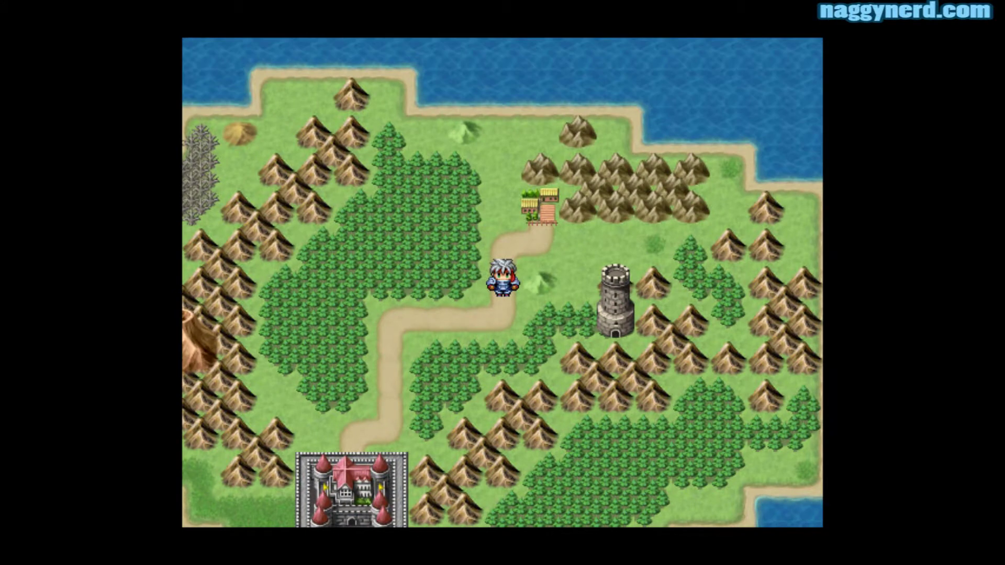
key("Up")
key("Left")
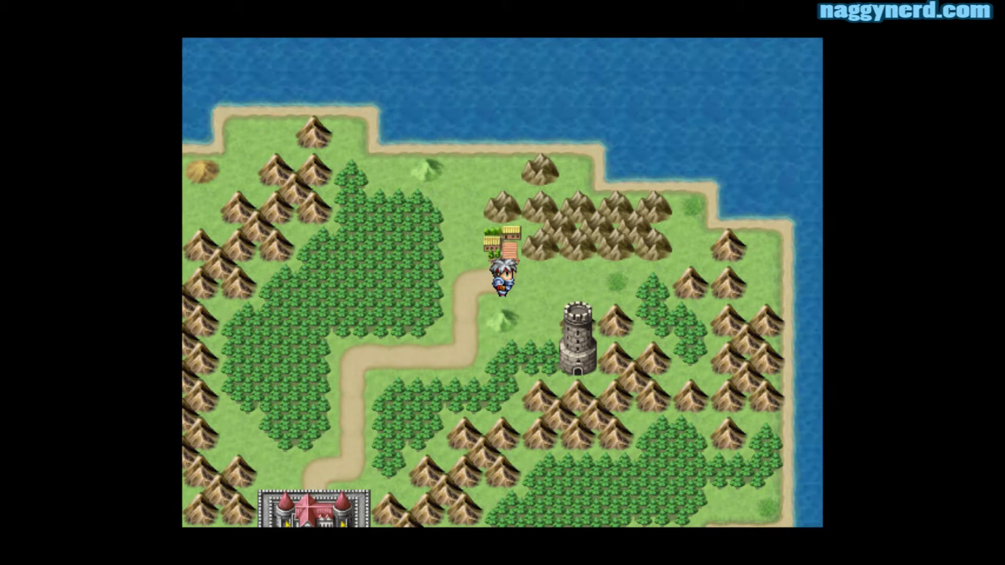
key("Up")
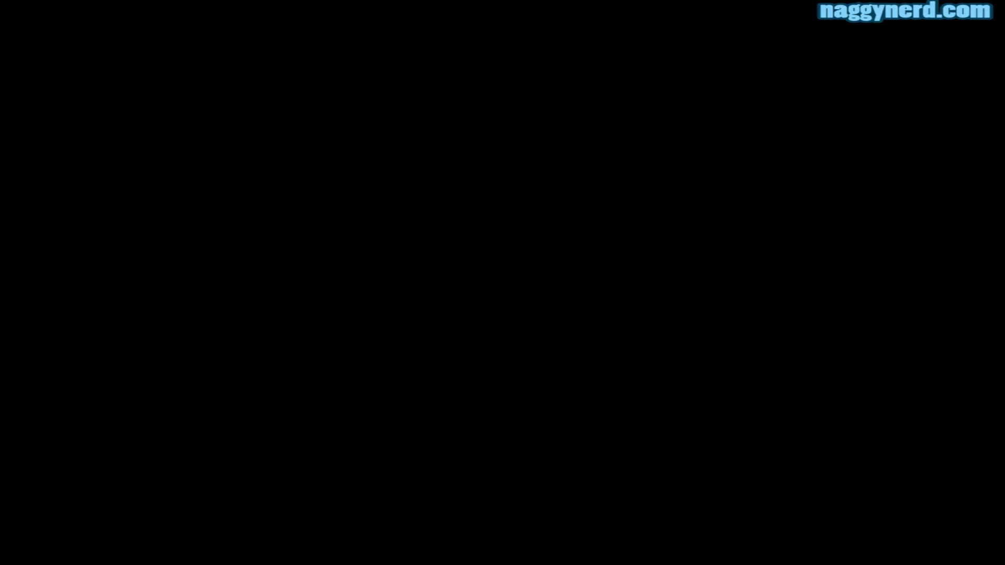
key("Up")
key("Up")
key("Up")
key("Up")
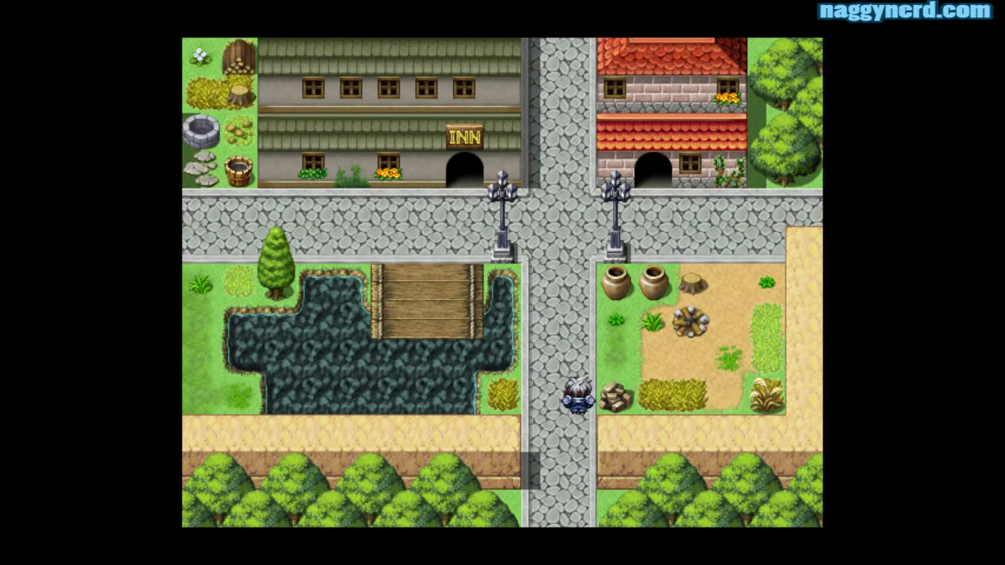
key("Up")
key("Up")
key("Up")
key("Up")
key("Up")
key("Up")
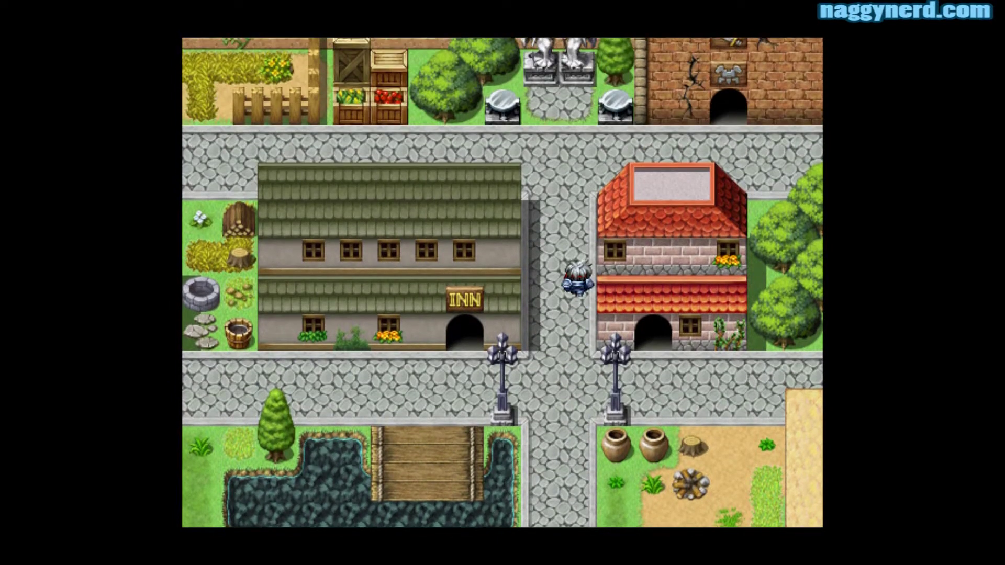
Leave through the village's south exit, re-enter, and head for the upper right exit
key("Down")
key("Down")
key("Down")
key("Down")
key("Down")
key("Down")
key("Down")
key("Down")
key("Down")
key("Down")
key("Down")
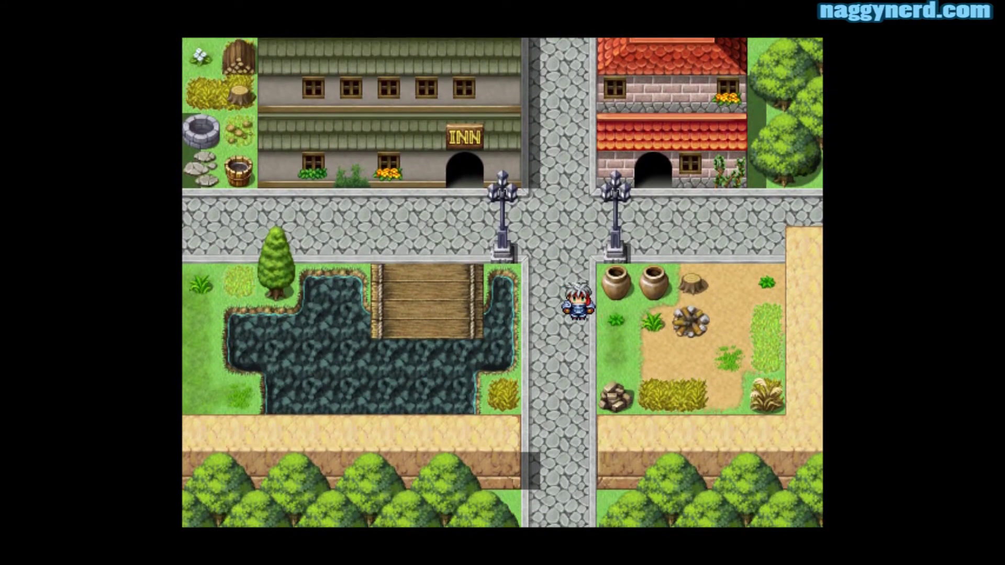
key("Down")
key("Down")
key("Down")
key("Down")
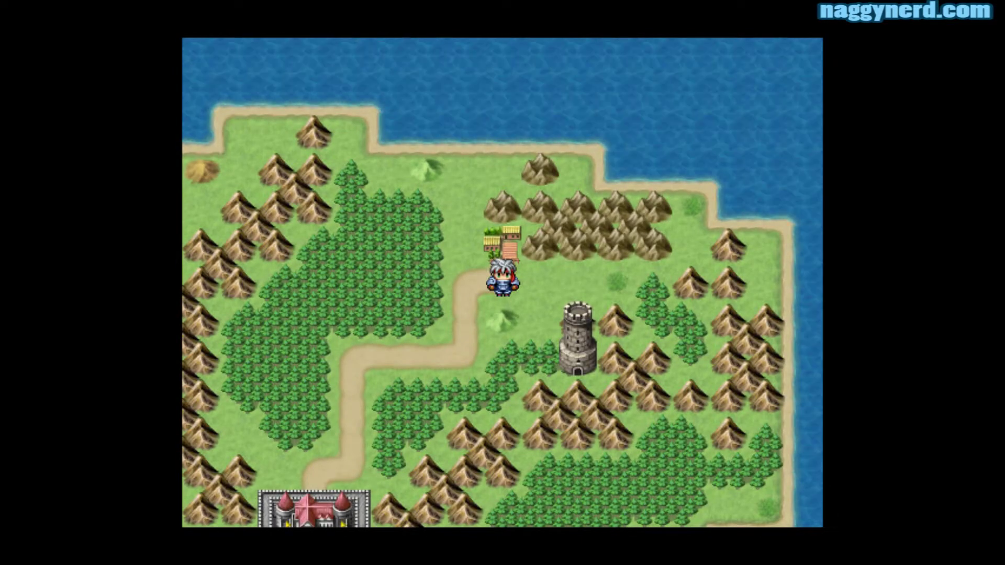
key("Up")
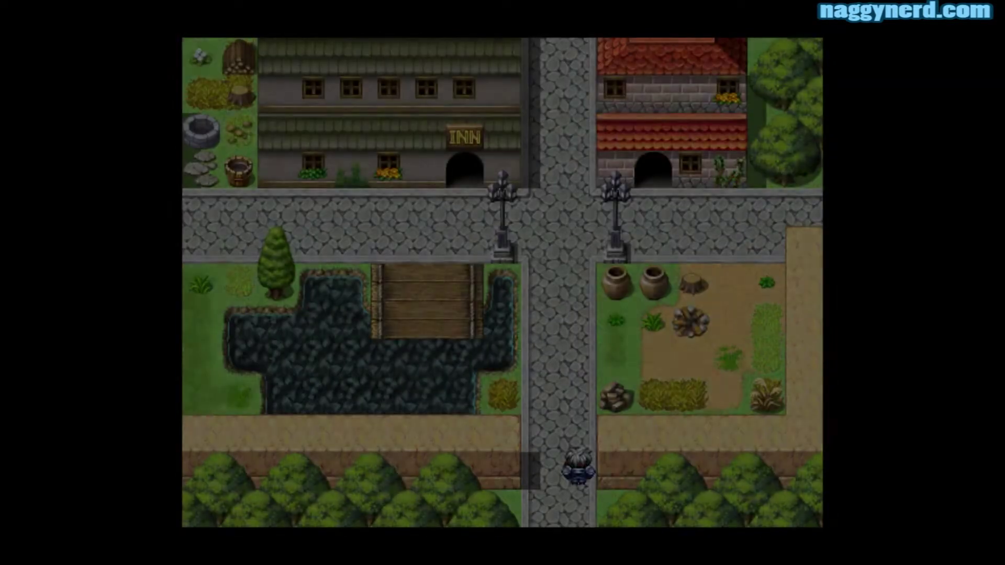
key("Up")
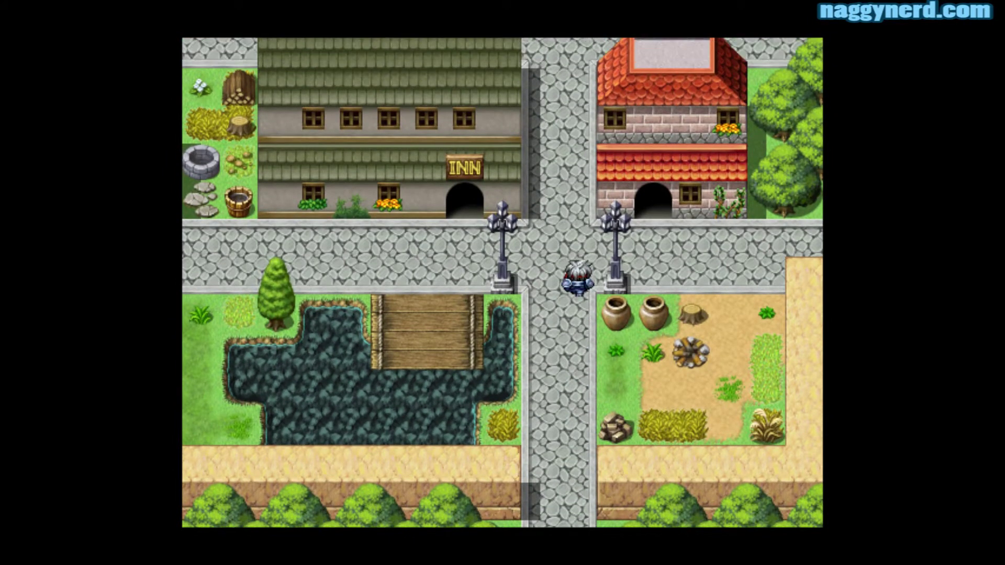
key("Up")
key("Right")
key("Right")
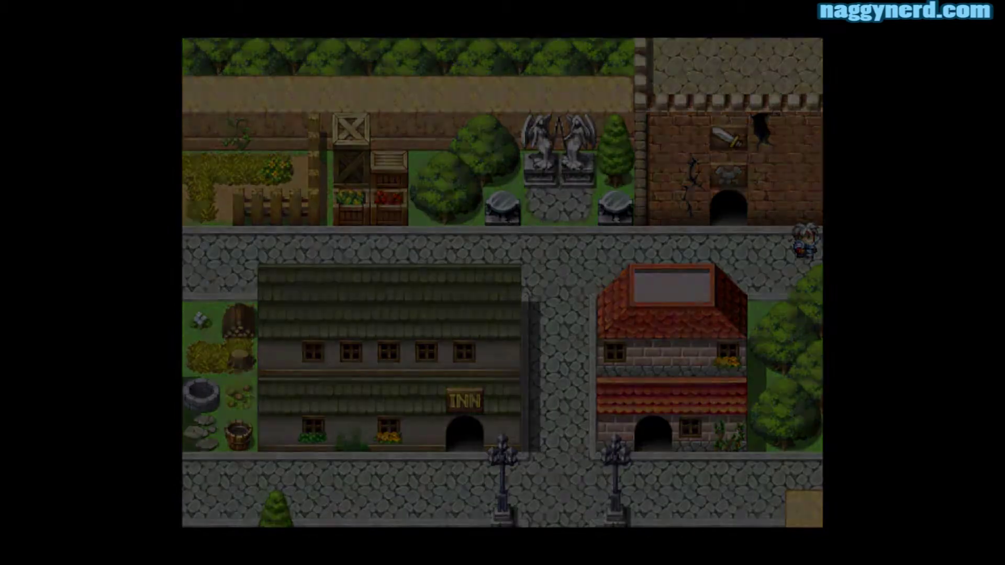